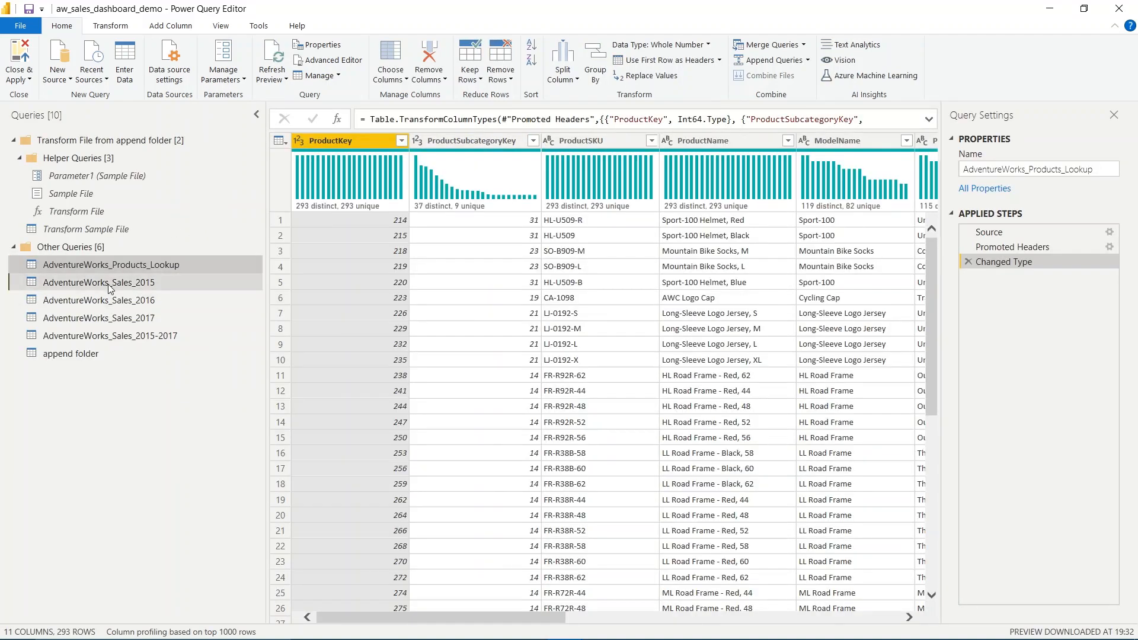
# - Select the AdventureWorks_Sales_2015 query and check which files the append folder inside AdventureWorks+CSV+Files holds, using a new text/CSV source without importing anything
pyautogui.click(109, 285)
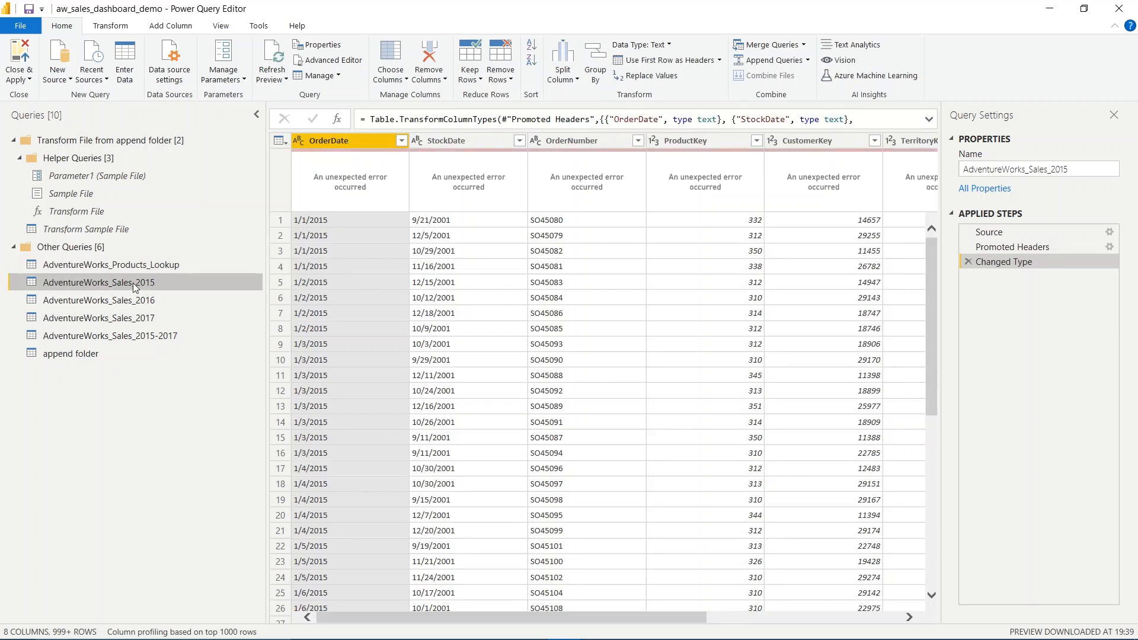
pyautogui.click(59, 80)
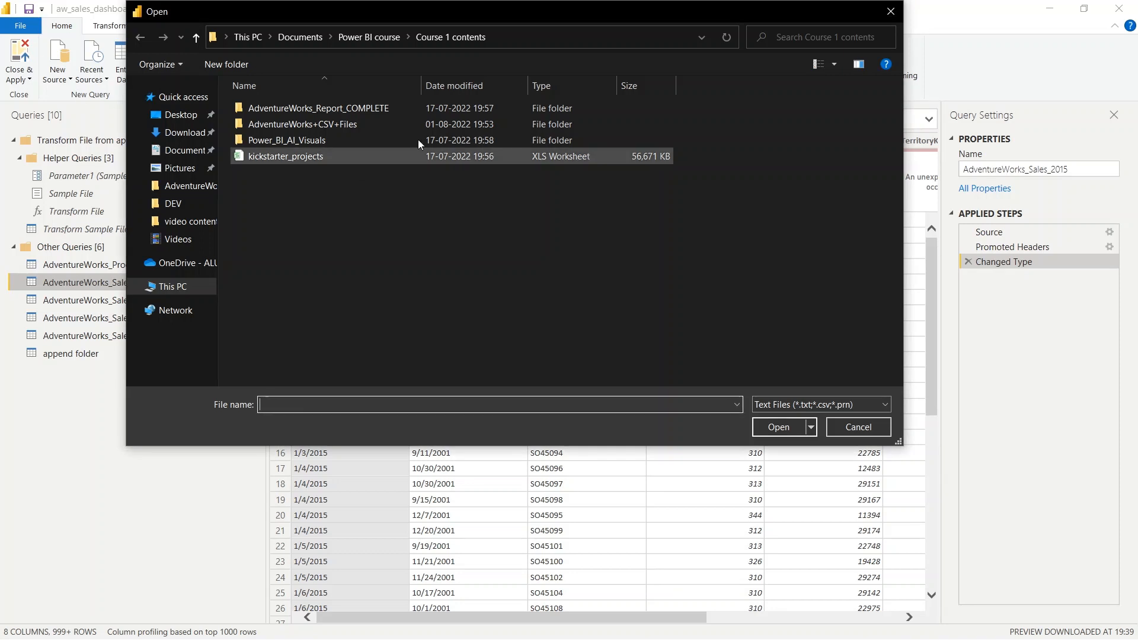
pyautogui.moveTo(398, 19); pyautogui.dragTo(460, 49)
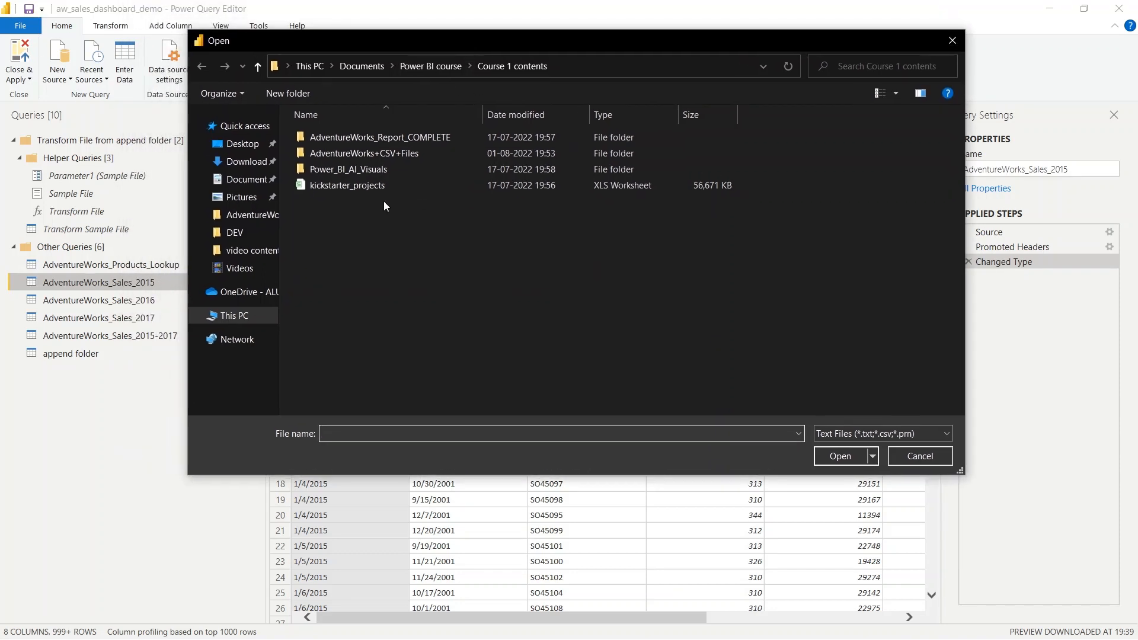
pyautogui.doubleClick(413, 154)
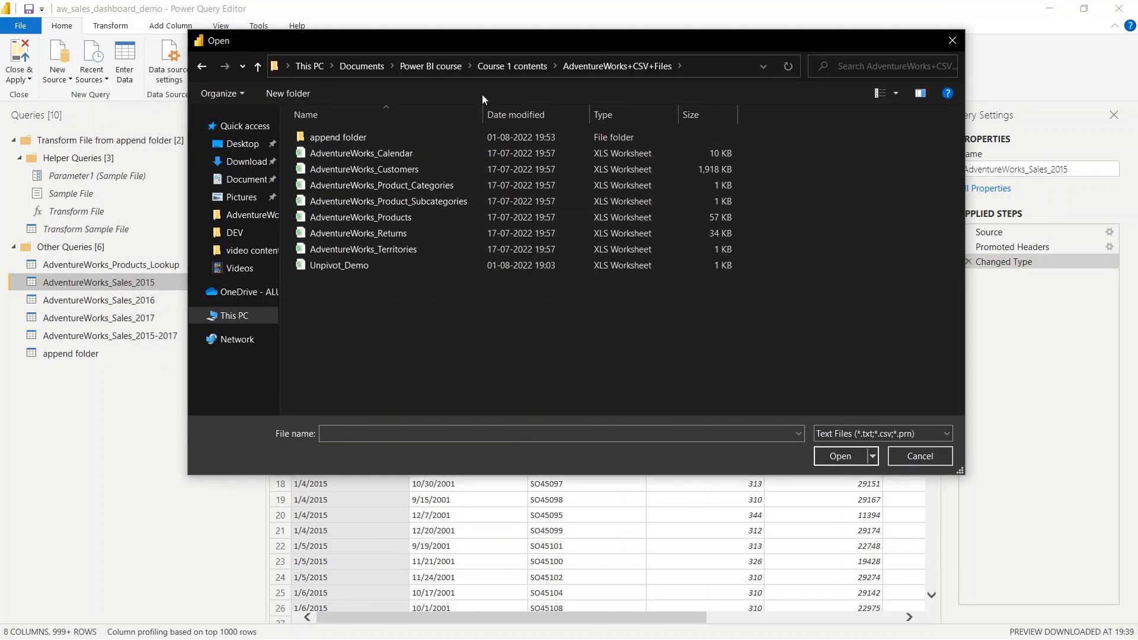
pyautogui.moveTo(481, 48); pyautogui.dragTo(536, 46)
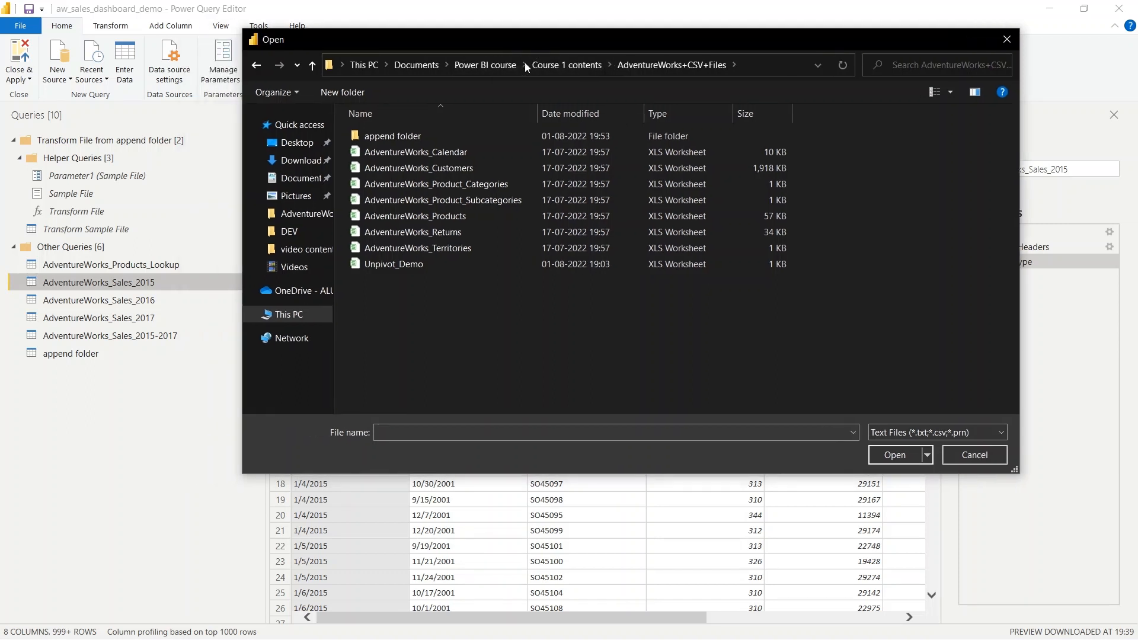
pyautogui.doubleClick(424, 135)
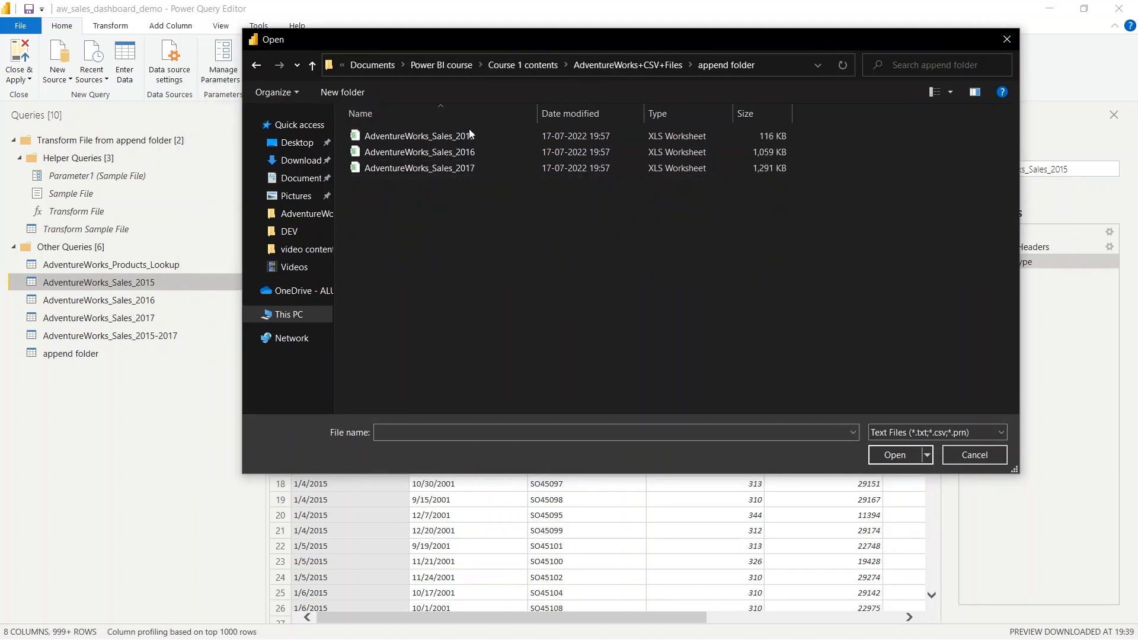
pyautogui.click(1007, 39)
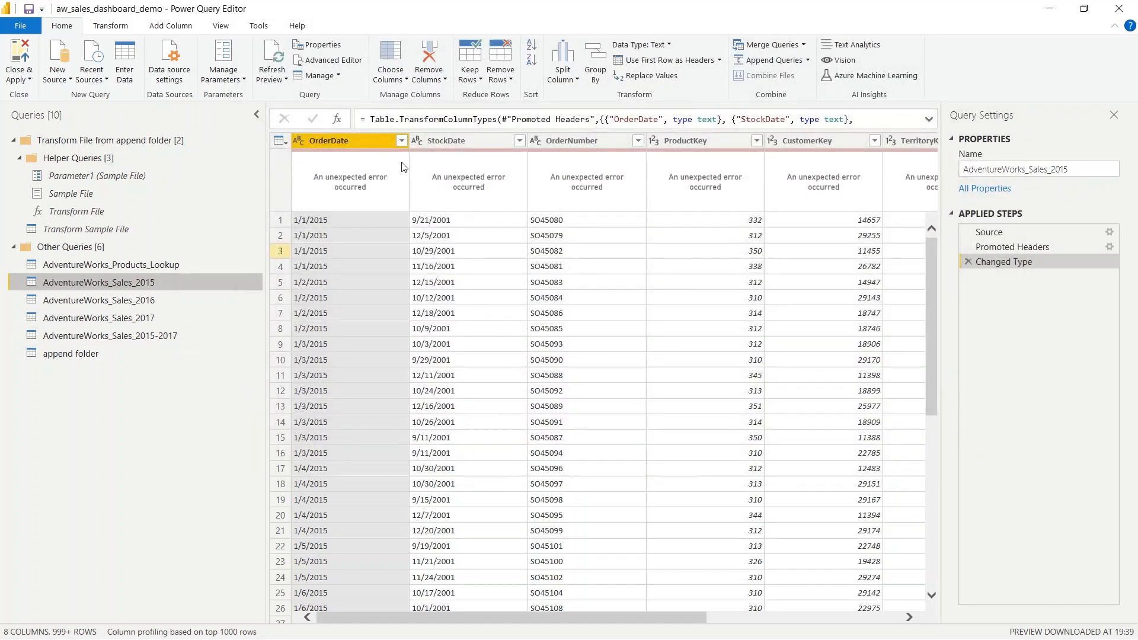
# - Refresh the preview of the AdventureWorks_Sales_2015 query
pyautogui.click(270, 55)
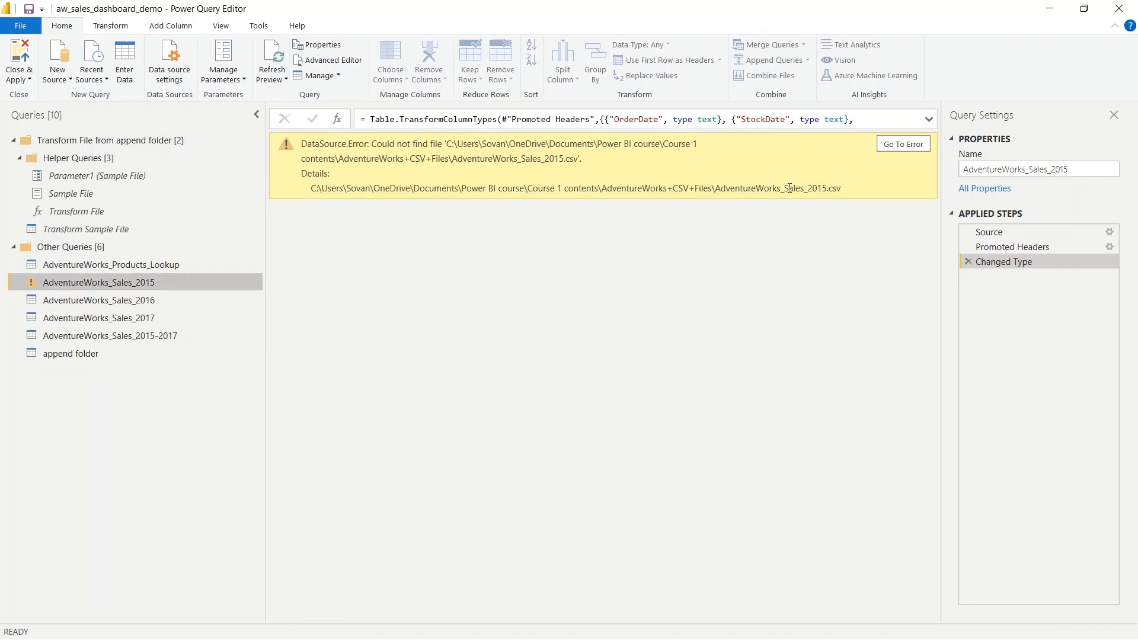
pyautogui.hotkey('alt', 'Tab')
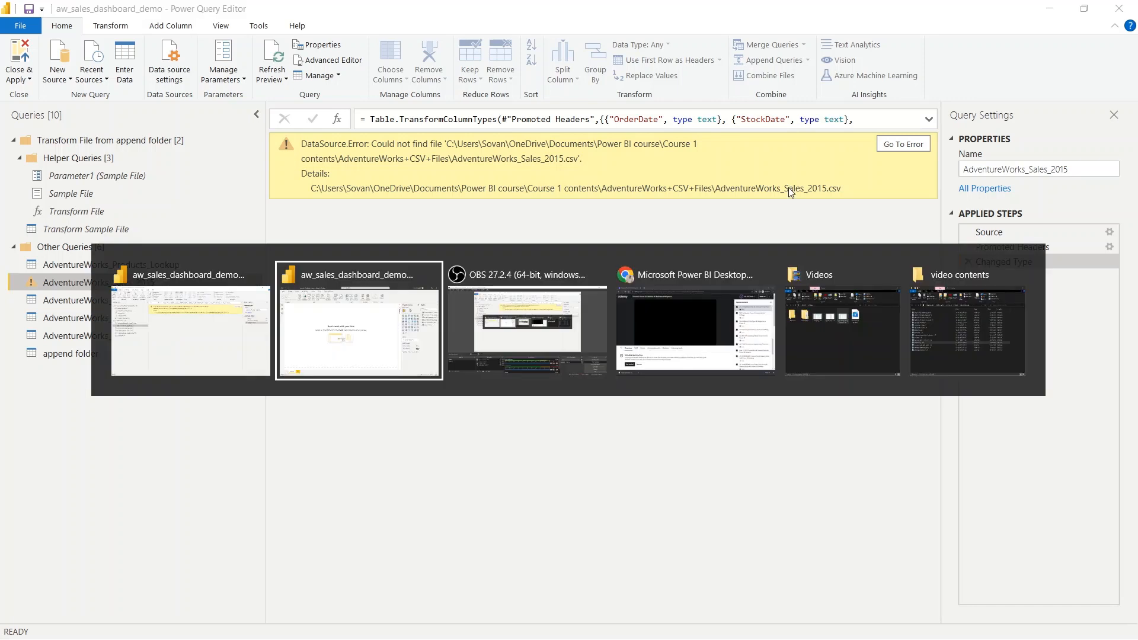
pyautogui.click(211, 319)
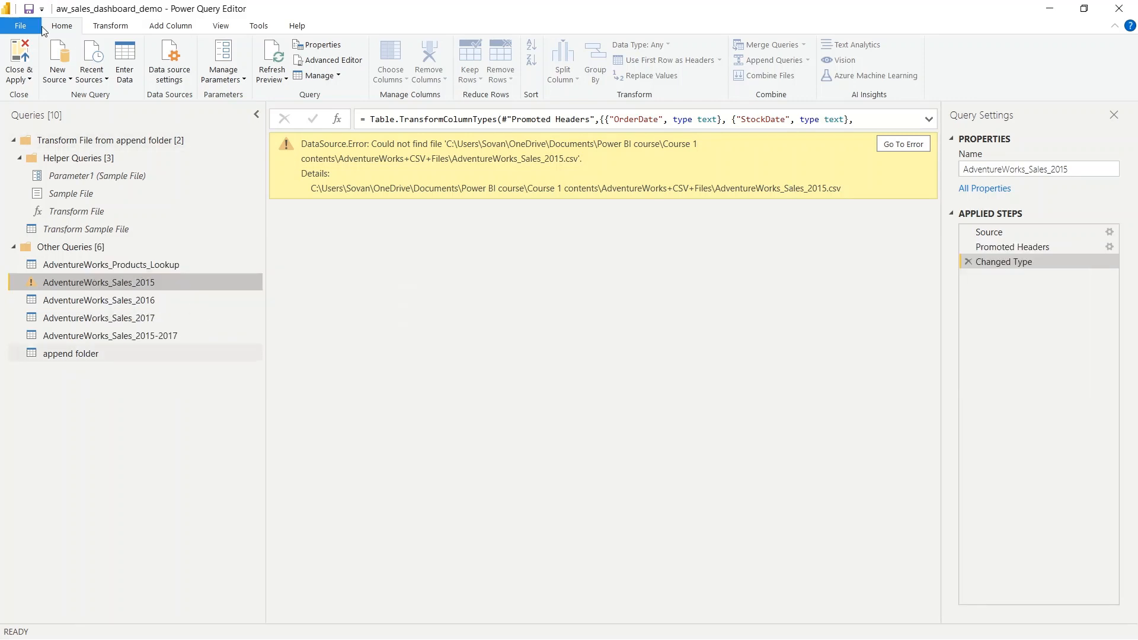
# - Browse for a new text/CSV source again to confirm the folder location of the AdventureWorks_Sales_2015 file, and cancel the import
pyautogui.click(61, 78)
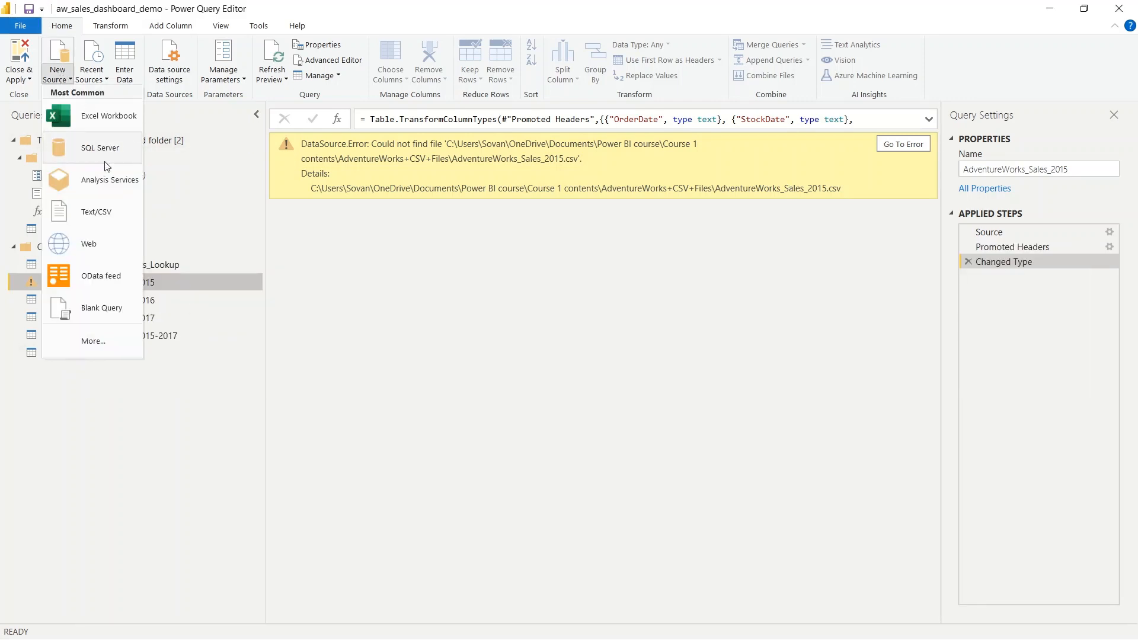
pyautogui.click(97, 211)
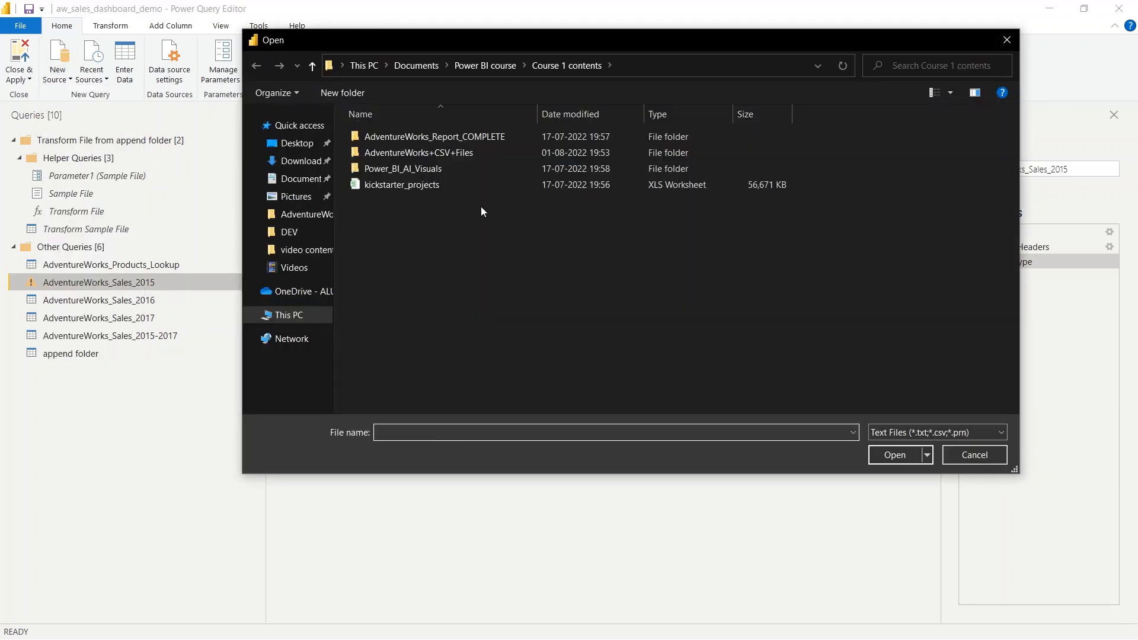
pyautogui.doubleClick(462, 155)
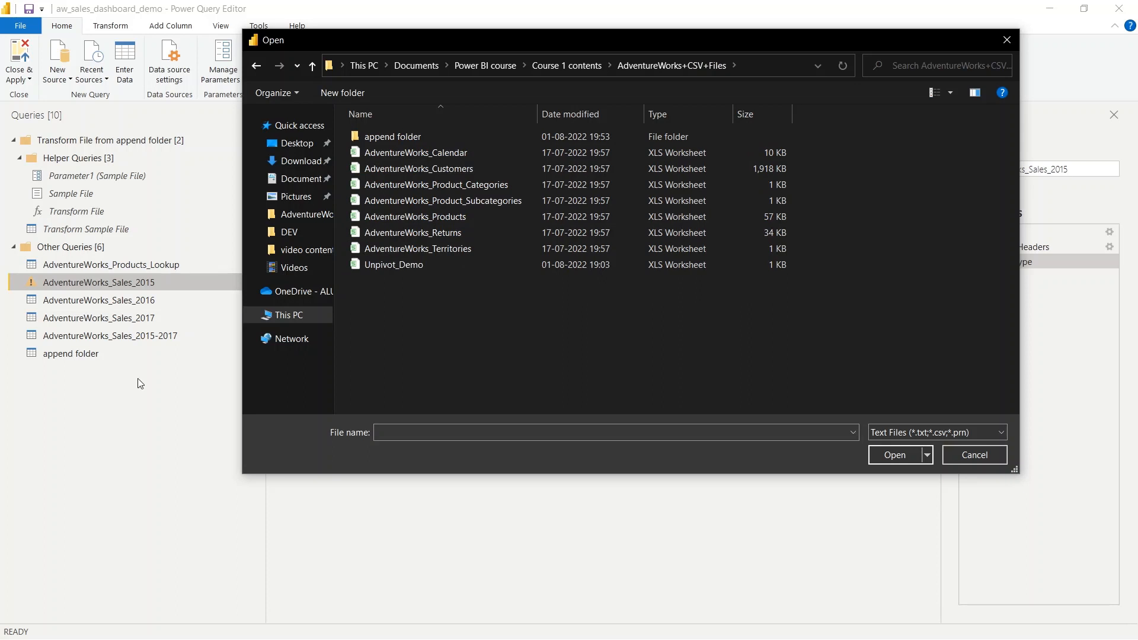
pyautogui.click(446, 141)
pyautogui.doubleClick(446, 140)
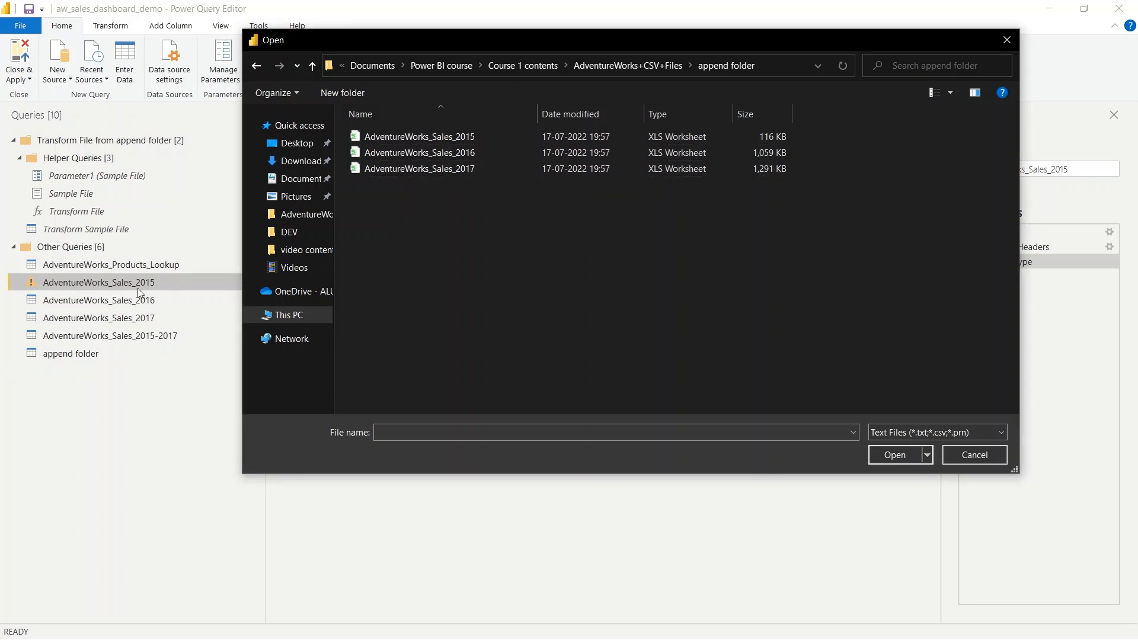
pyautogui.click(962, 459)
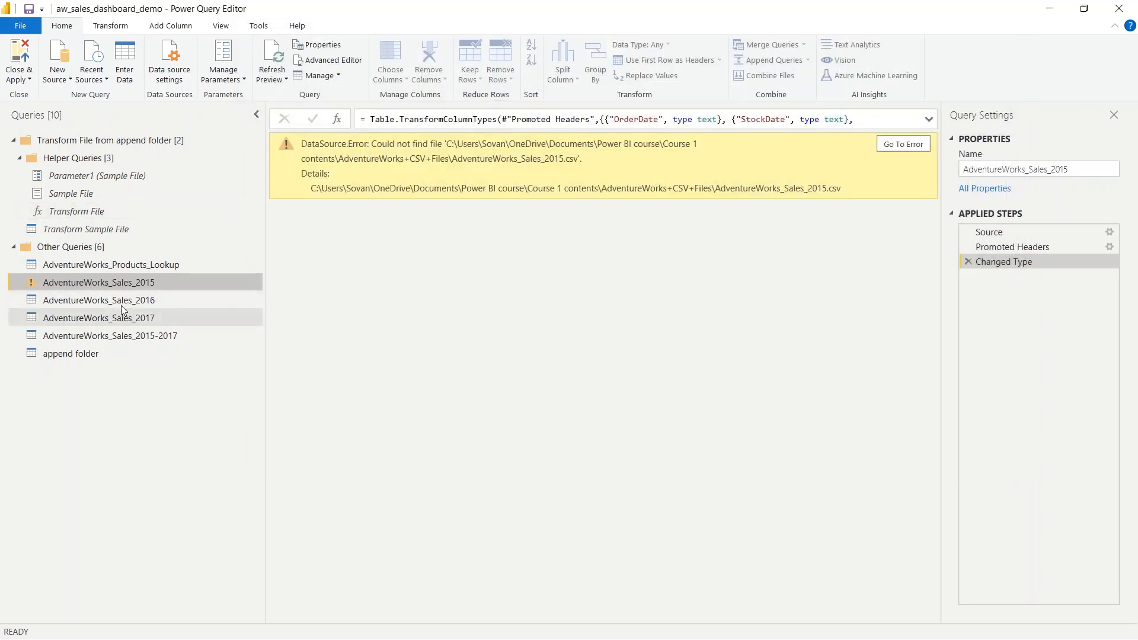
# - Open the AdventureWorks_Sales_2015 query in the Advanced Editor and examine the full file path in its Source line
pyautogui.rightClick(153, 286)
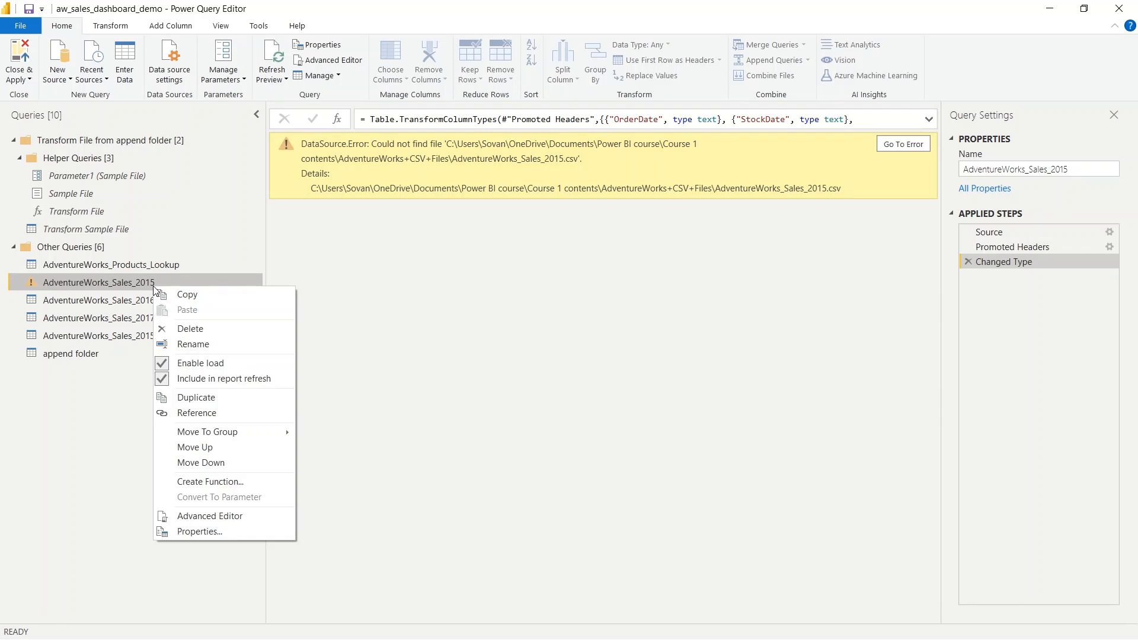
pyautogui.click(243, 517)
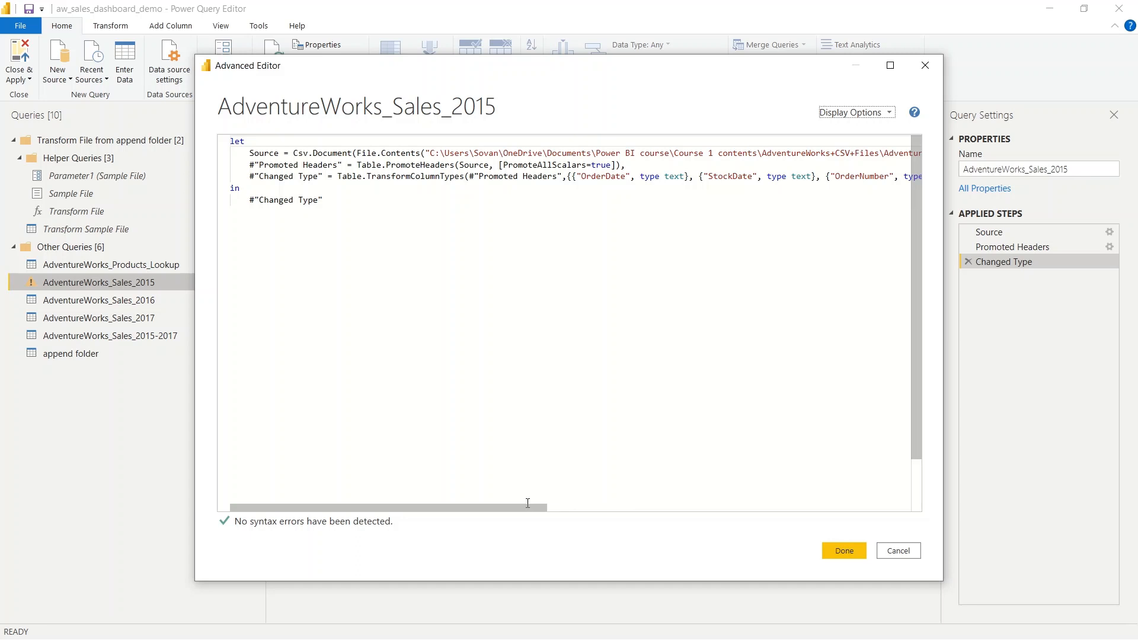
pyautogui.moveTo(522, 506); pyautogui.dragTo(437, 501)
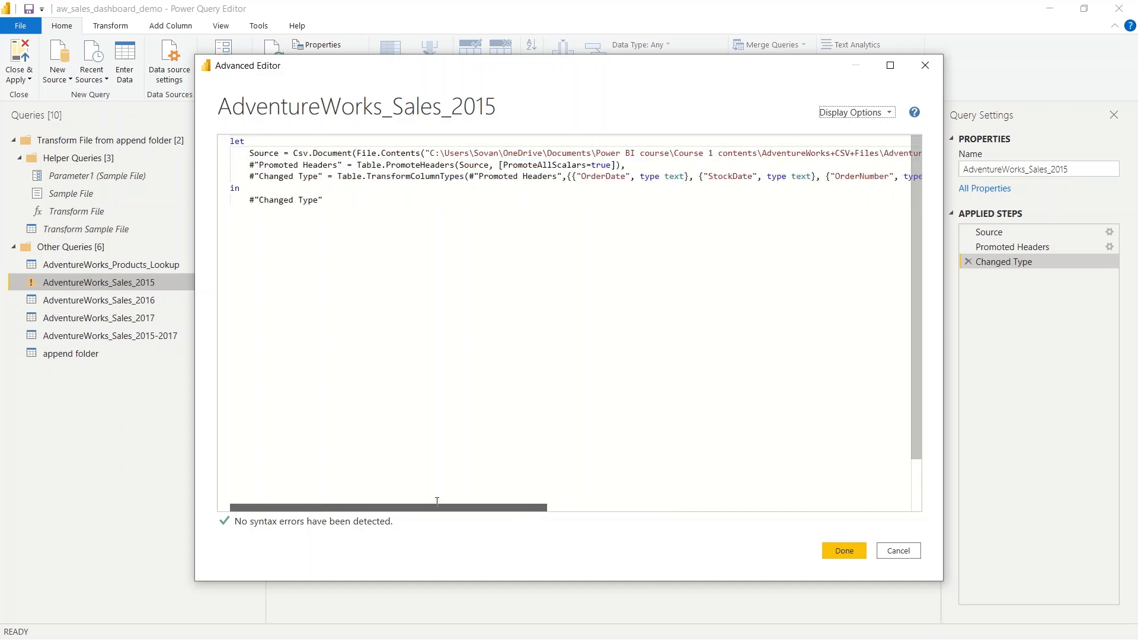
pyautogui.click(360, 155)
pyautogui.moveTo(393, 155); pyautogui.dragTo(758, 169)
pyautogui.moveTo(846, 161); pyautogui.dragTo(900, 155)
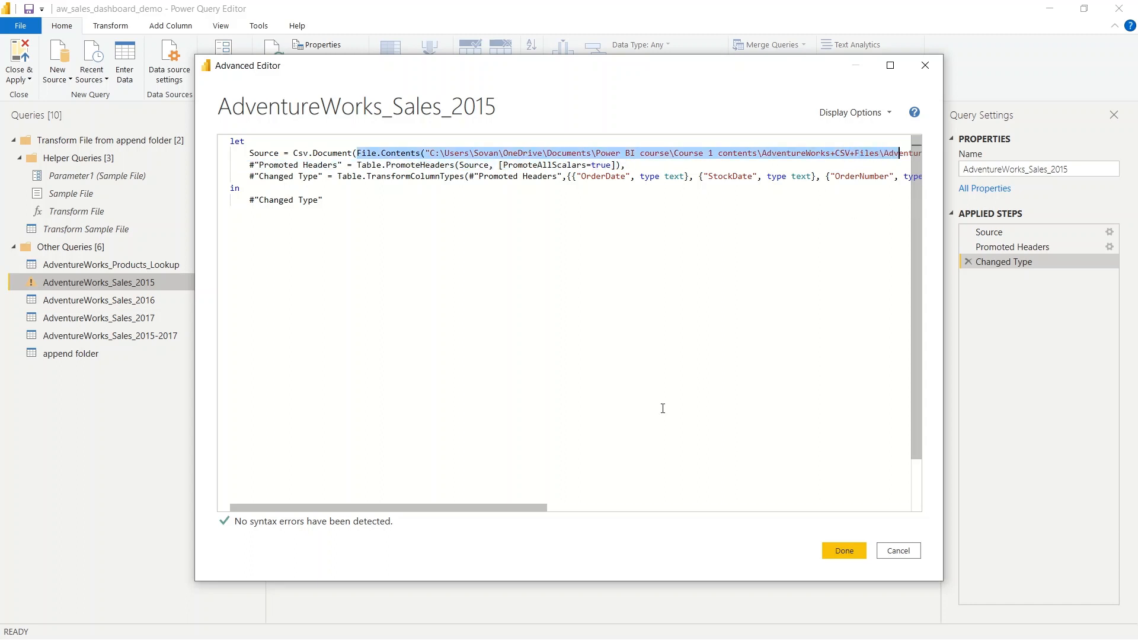
pyautogui.moveTo(520, 508); pyautogui.dragTo(666, 503)
pyautogui.moveTo(441, 154); pyautogui.dragTo(706, 153)
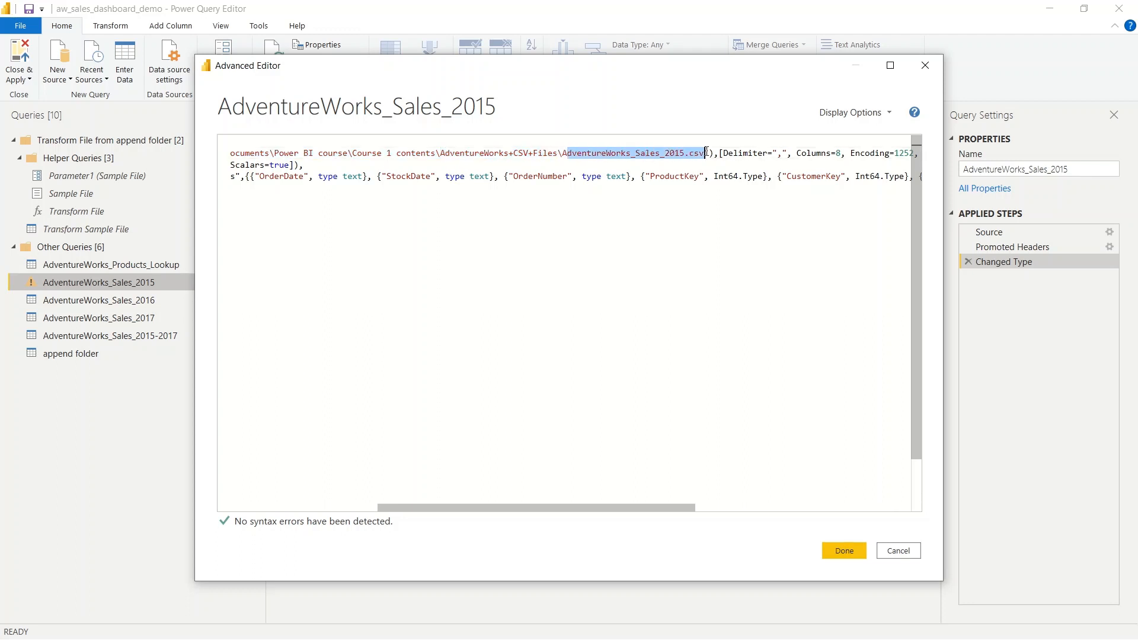
# - Insert "append folder\" before AdventureWorks_Sales_2015.csv in the Source file path and apply the edited query code
pyautogui.click(563, 155)
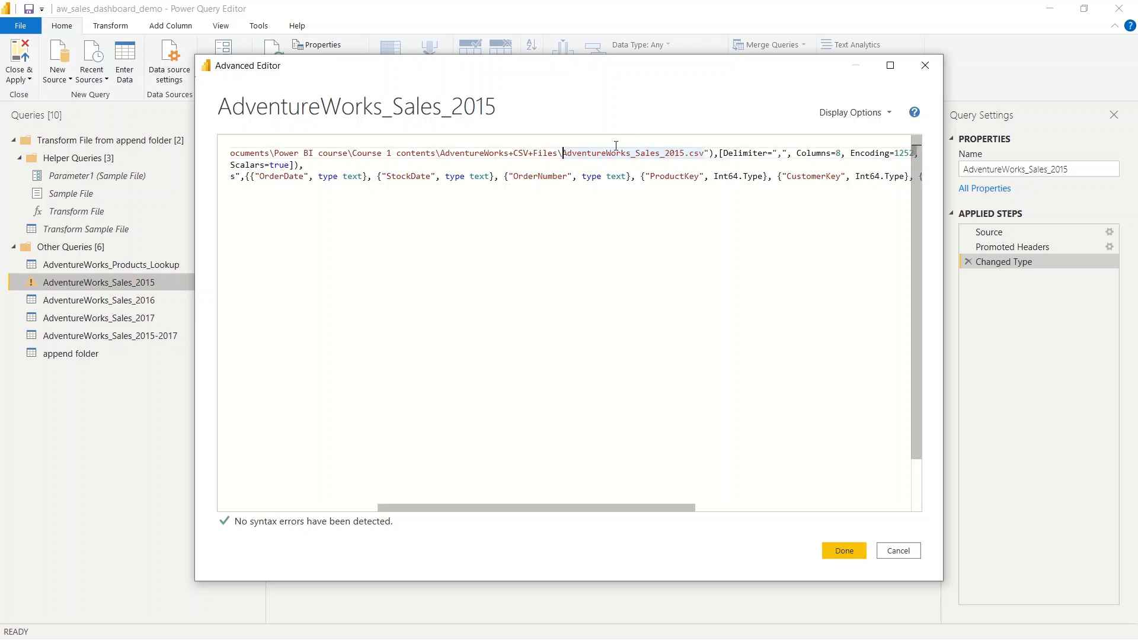
pyautogui.write('appe')
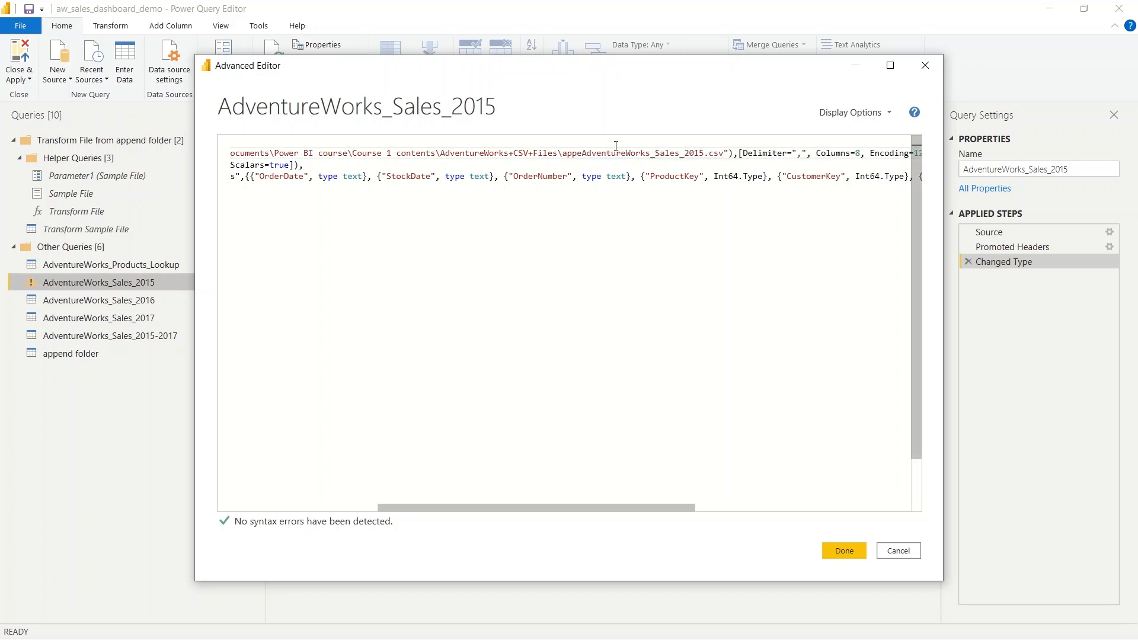
pyautogui.write('nd folde')
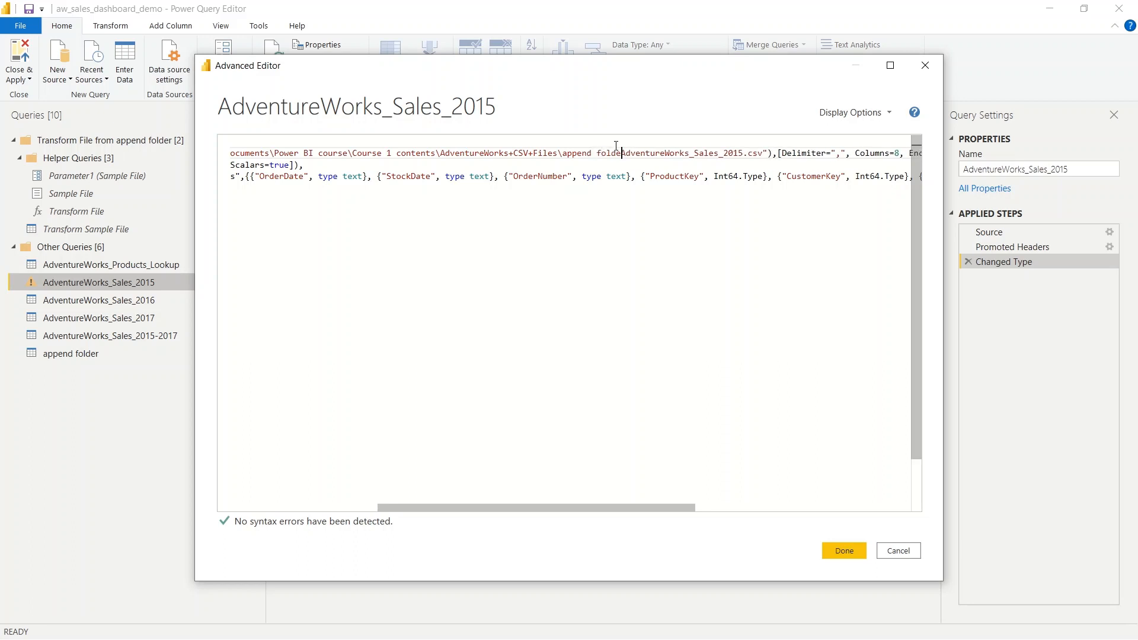
pyautogui.write('r')
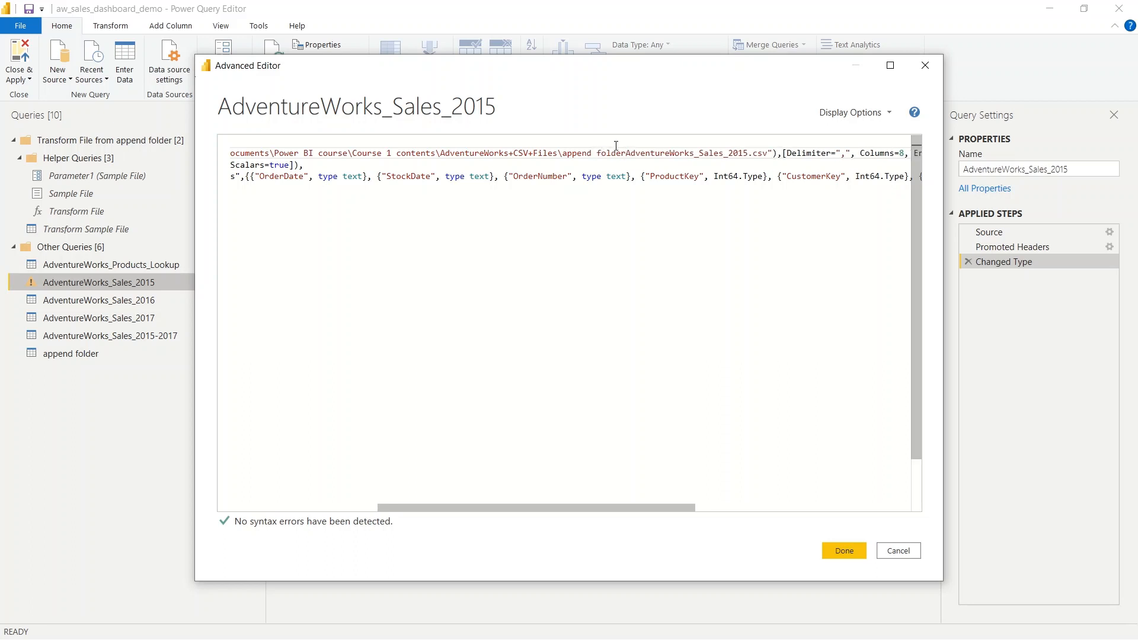
pyautogui.write('\\')
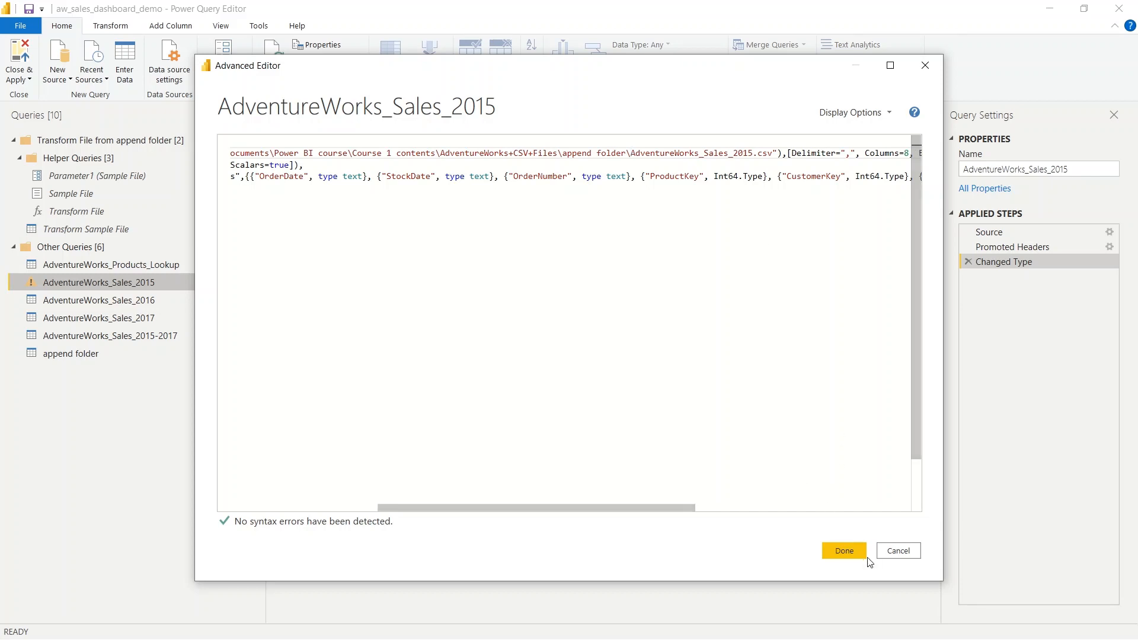
pyautogui.click(849, 550)
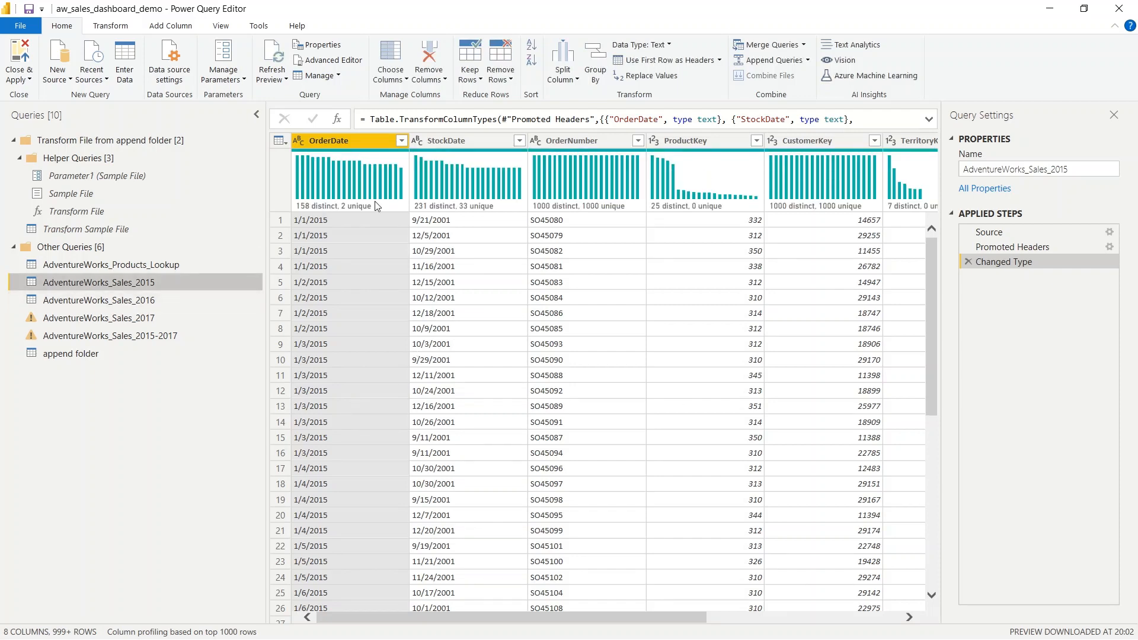
# - Refresh the preview of the AdventureWorks_Sales_2016 query and view its code in the Advanced Editor without editing it
pyautogui.click(181, 301)
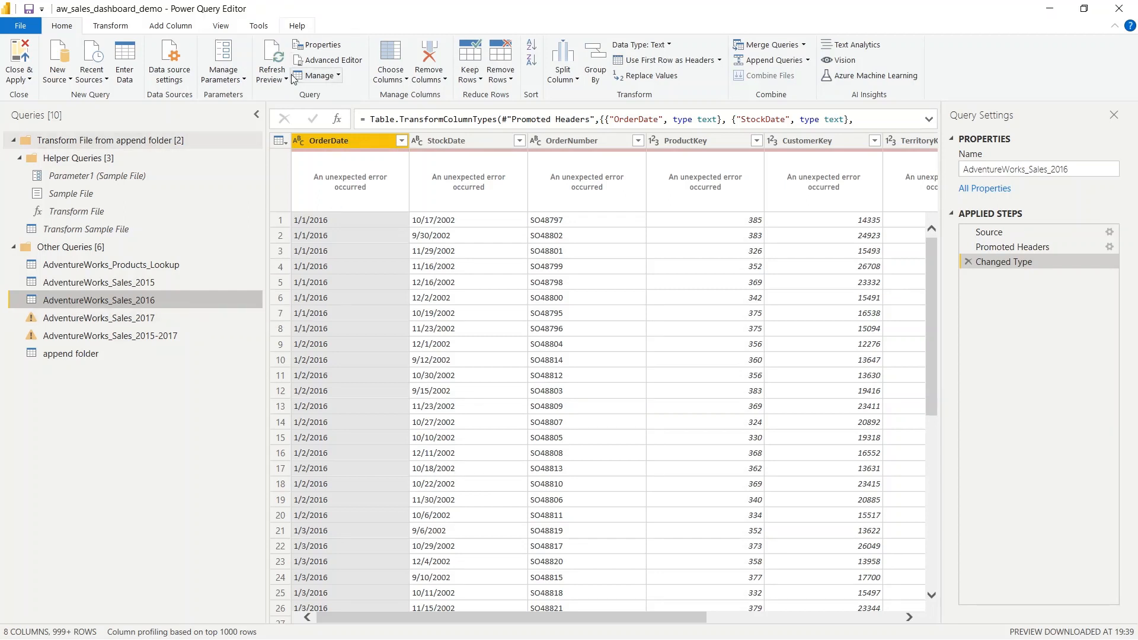
pyautogui.click(280, 50)
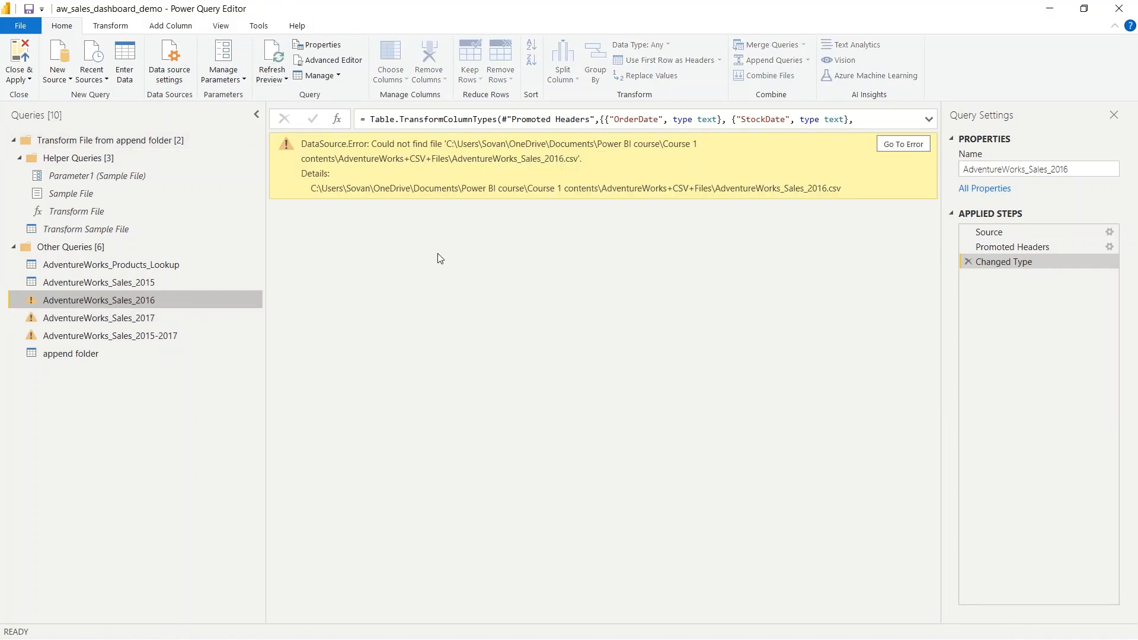
pyautogui.rightClick(204, 300)
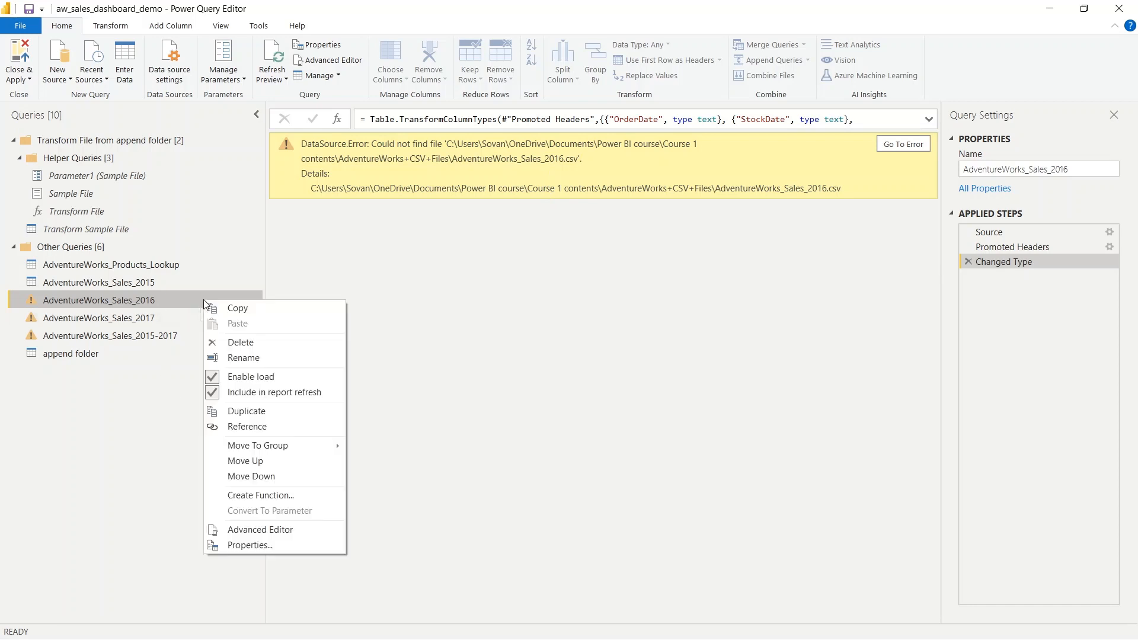
pyautogui.click(299, 530)
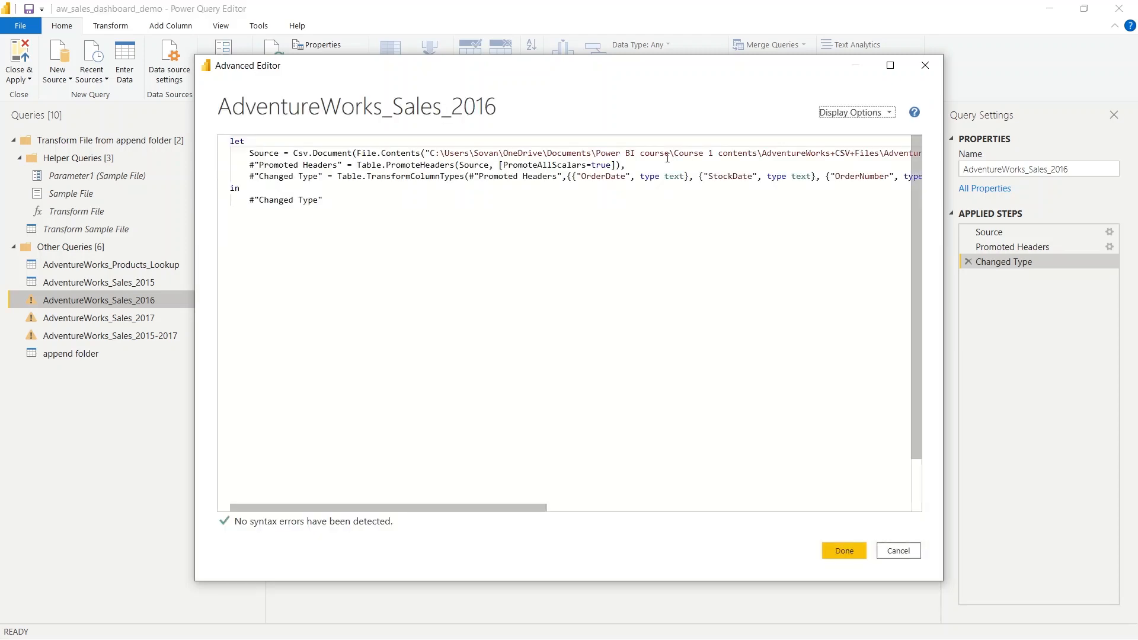
pyautogui.click(926, 65)
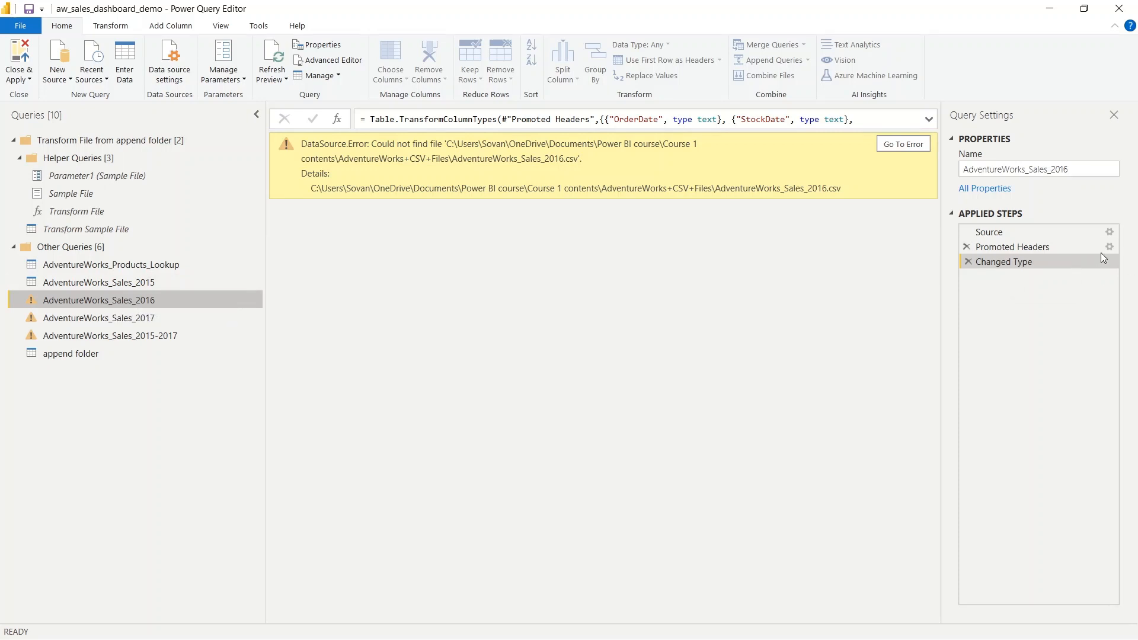
# - Edit the Source settings of the AdventureWorks_Sales_2016 query and choose AdventureWorks_Sales_2016 from AdventureWorks+CSV+Files\append folder as its file path
pyautogui.click(1112, 233)
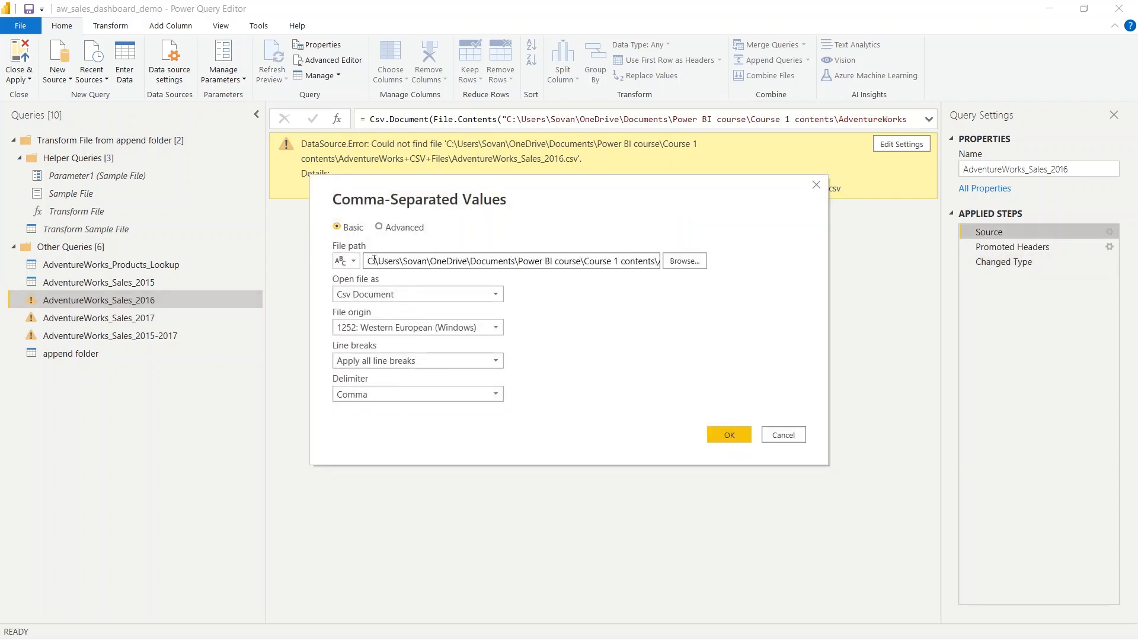
pyautogui.moveTo(374, 259); pyautogui.dragTo(777, 261)
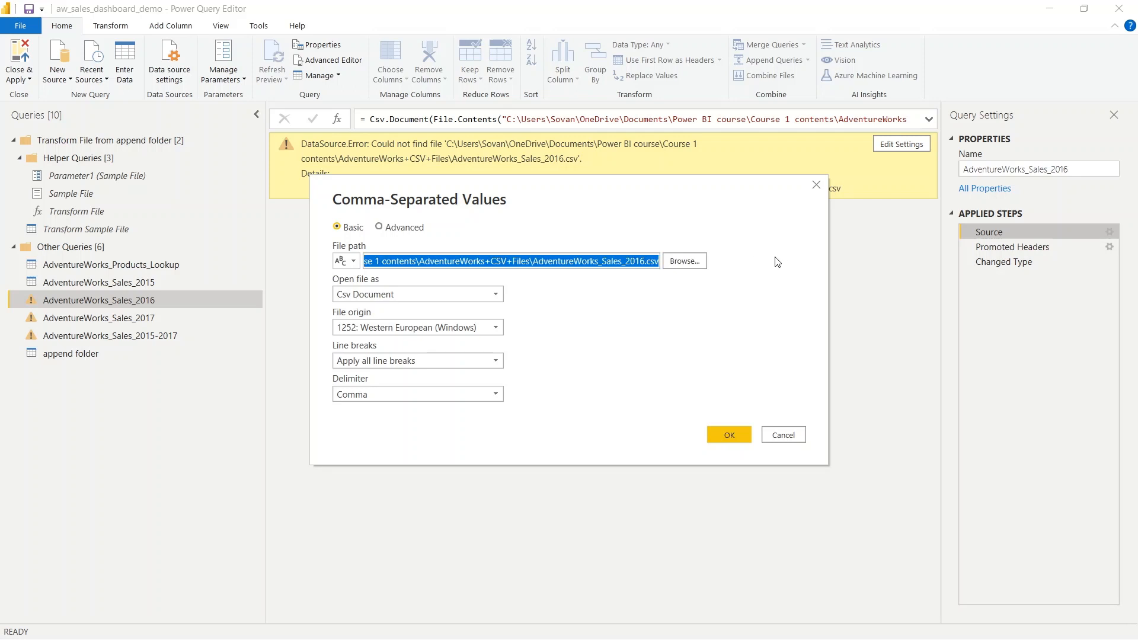
pyautogui.click(676, 264)
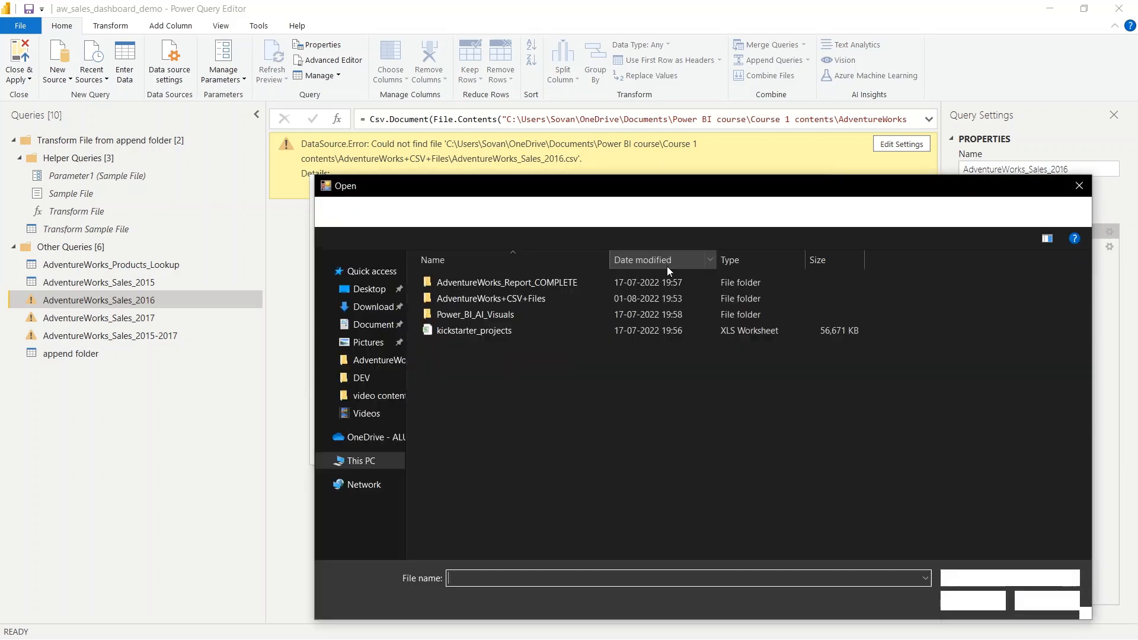
pyautogui.moveTo(686, 190); pyautogui.dragTo(641, 53)
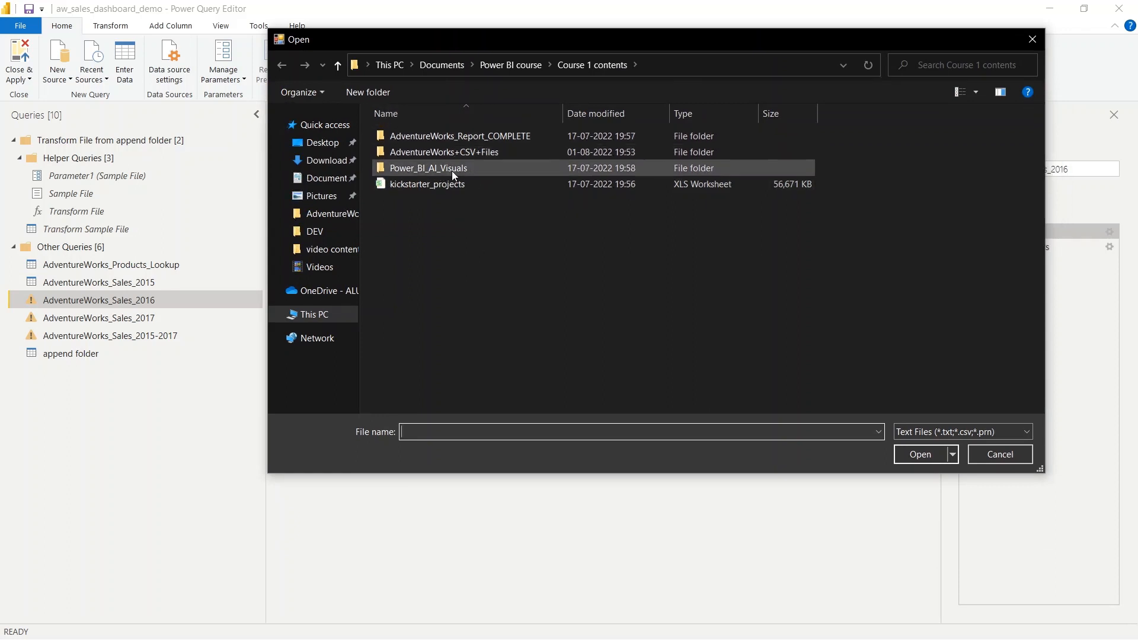
pyautogui.doubleClick(488, 155)
pyautogui.doubleClick(438, 137)
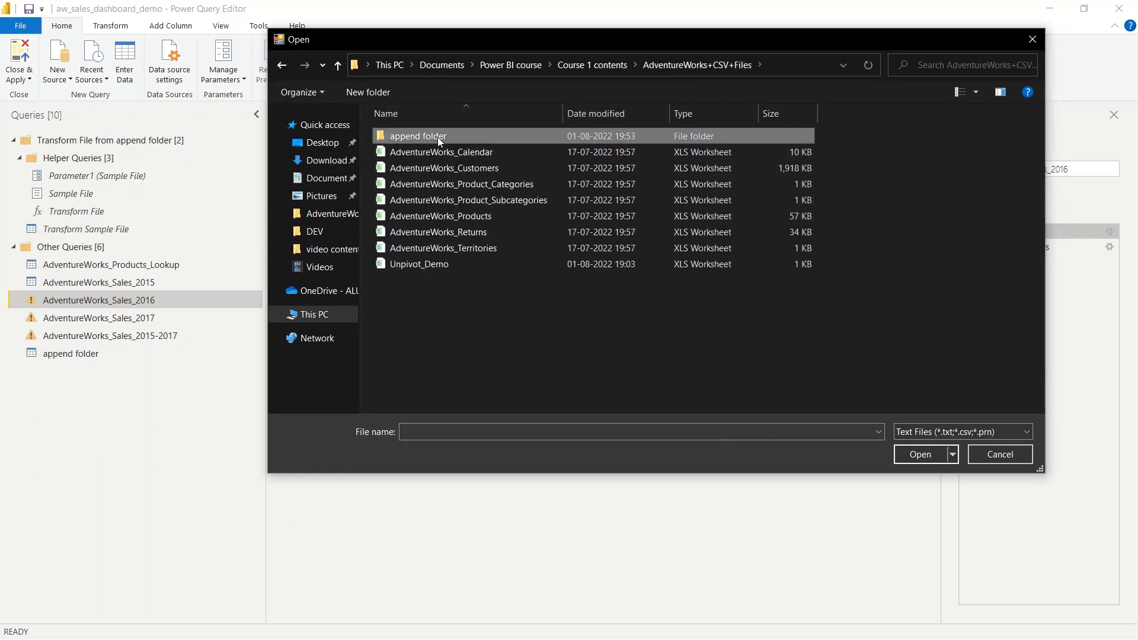
pyautogui.click(446, 155)
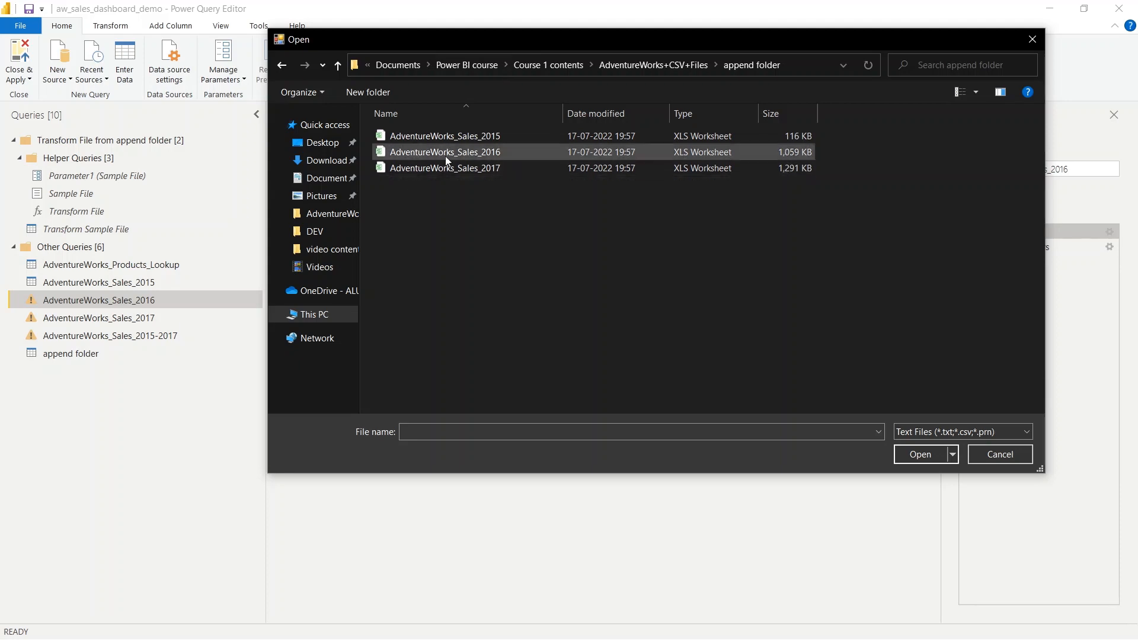
pyautogui.click(910, 456)
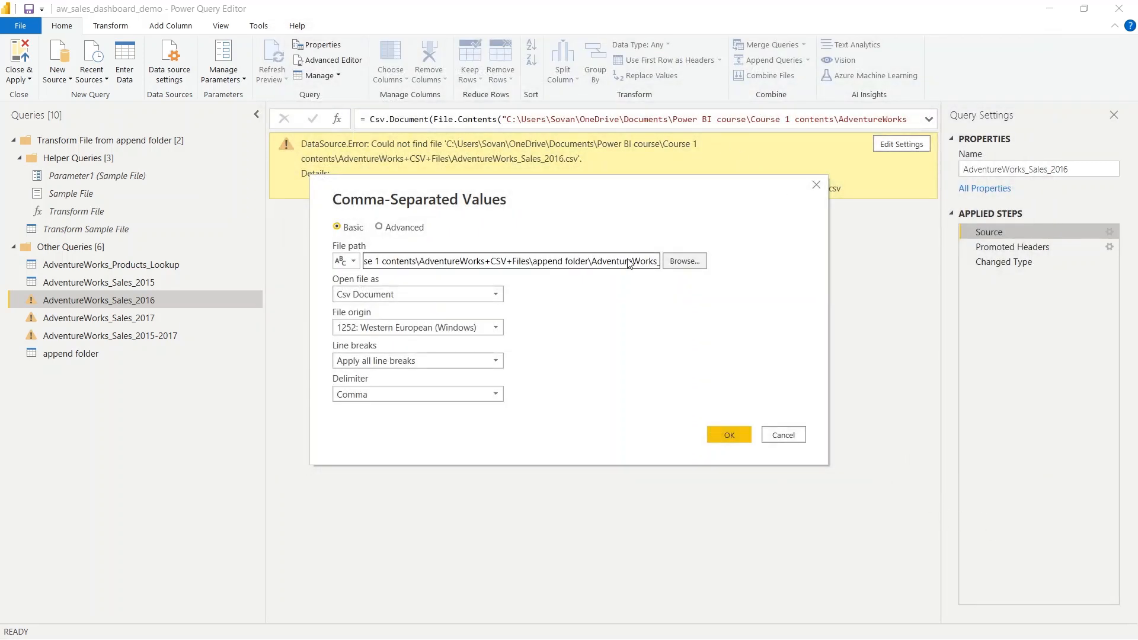
# - Check the append folder part of the new AdventureWorks_Sales_2016 file path, apply the source settings, and display the query's Changed Type step
pyautogui.moveTo(420, 262); pyautogui.dragTo(749, 262)
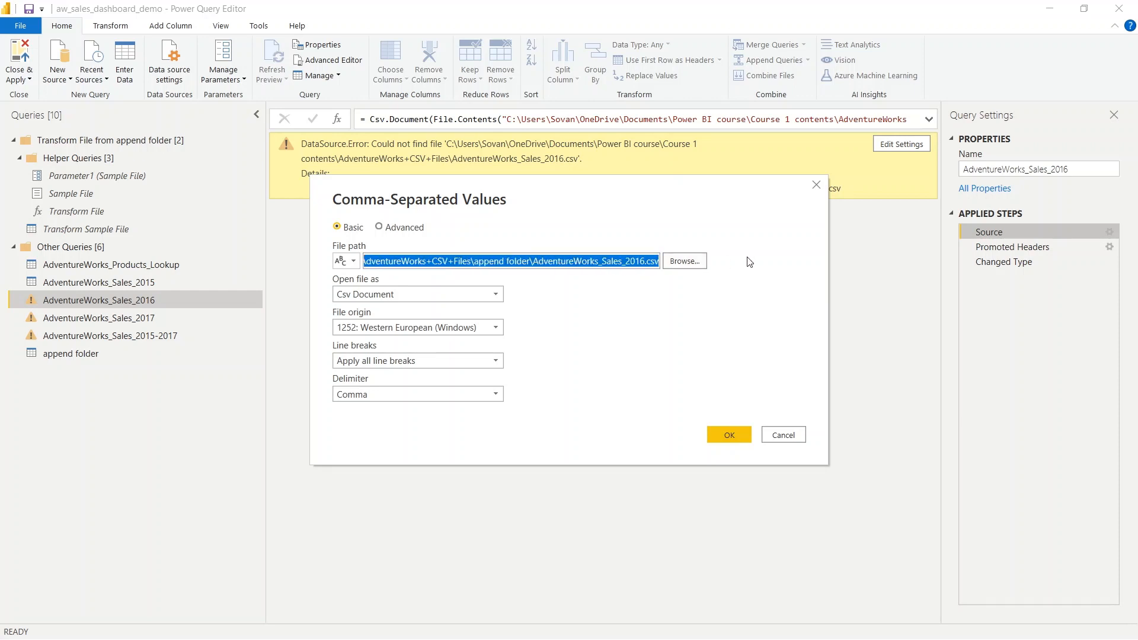
pyautogui.click(510, 263)
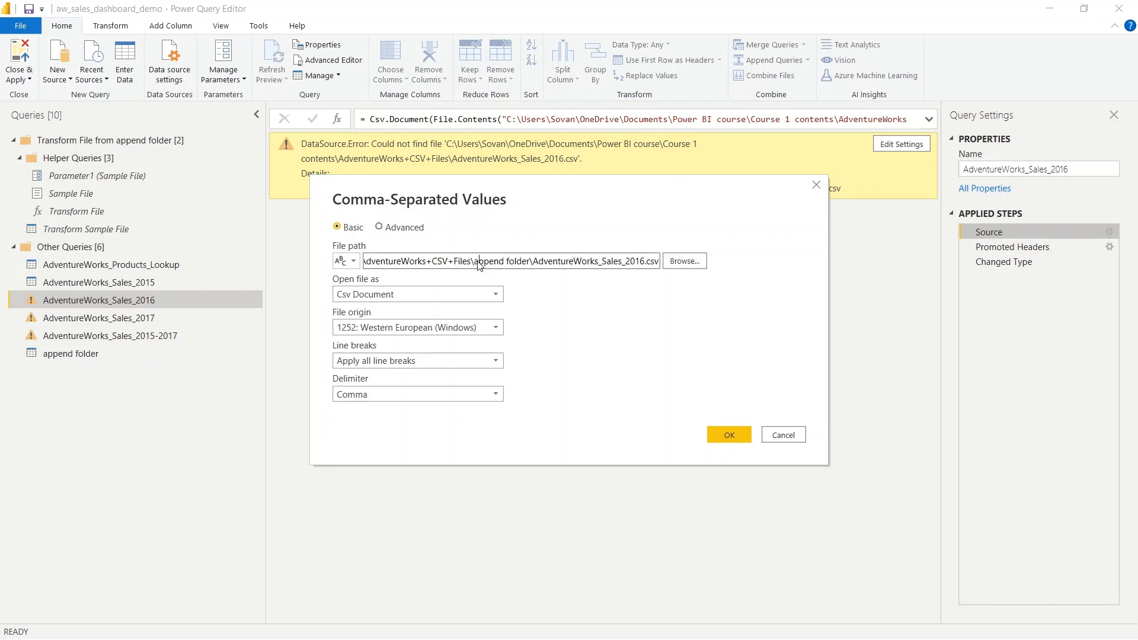
pyautogui.moveTo(478, 263); pyautogui.dragTo(519, 267)
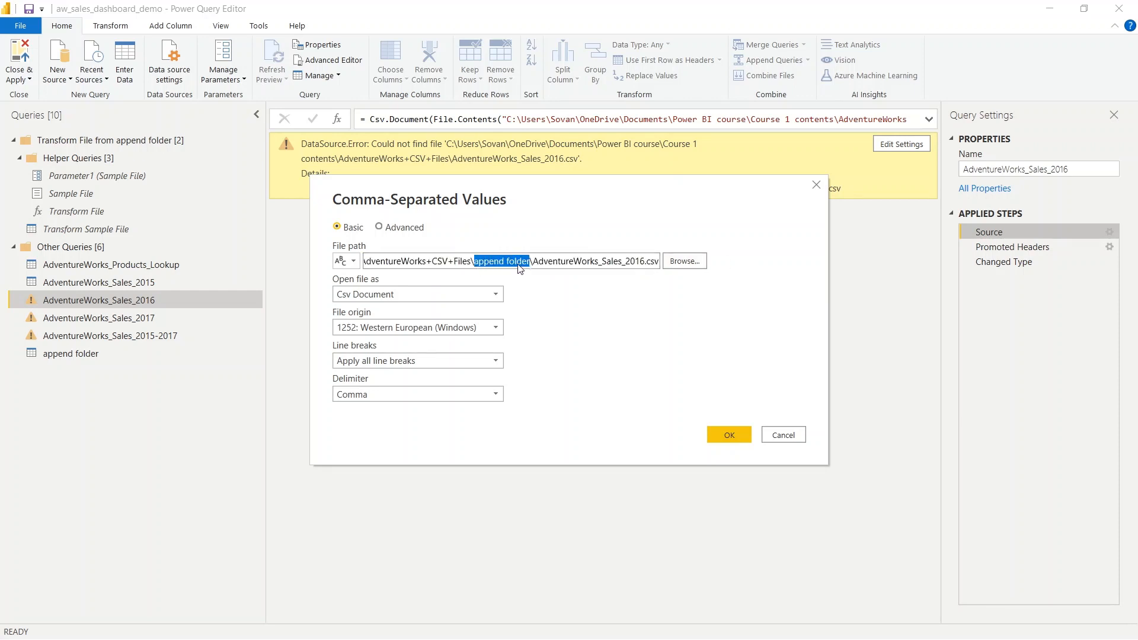
pyautogui.click(570, 262)
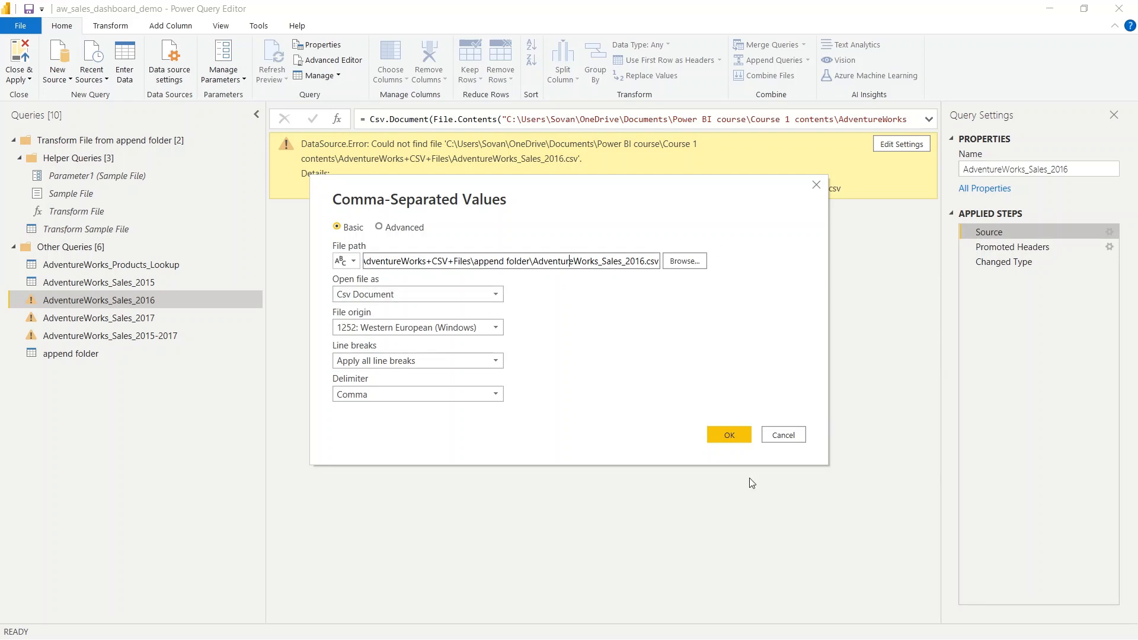
pyautogui.click(724, 436)
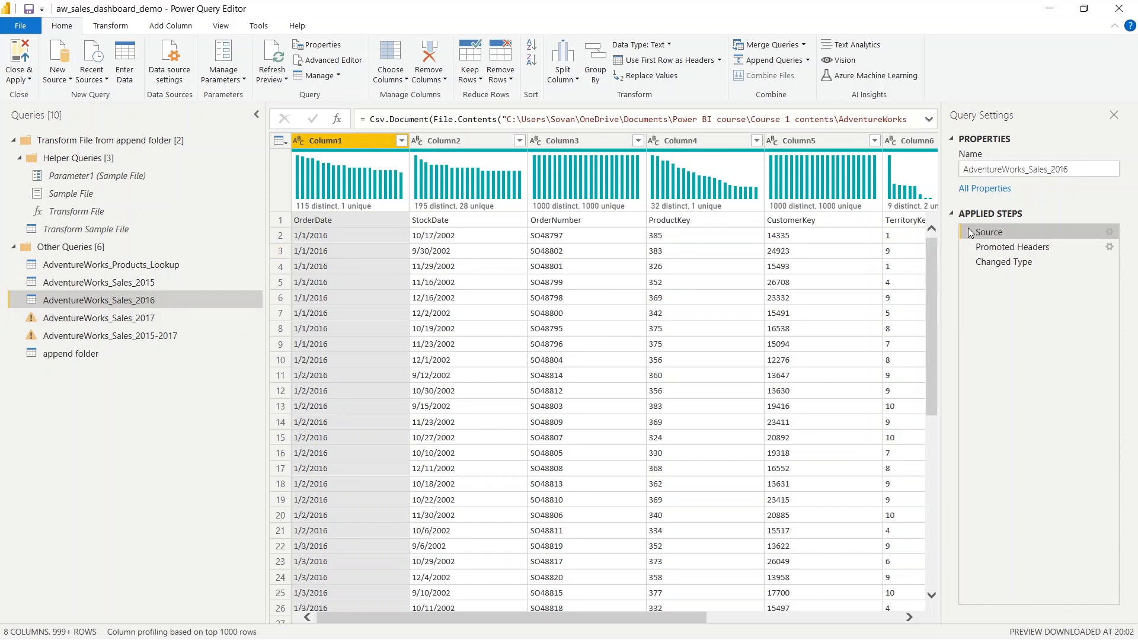
pyautogui.click(1021, 268)
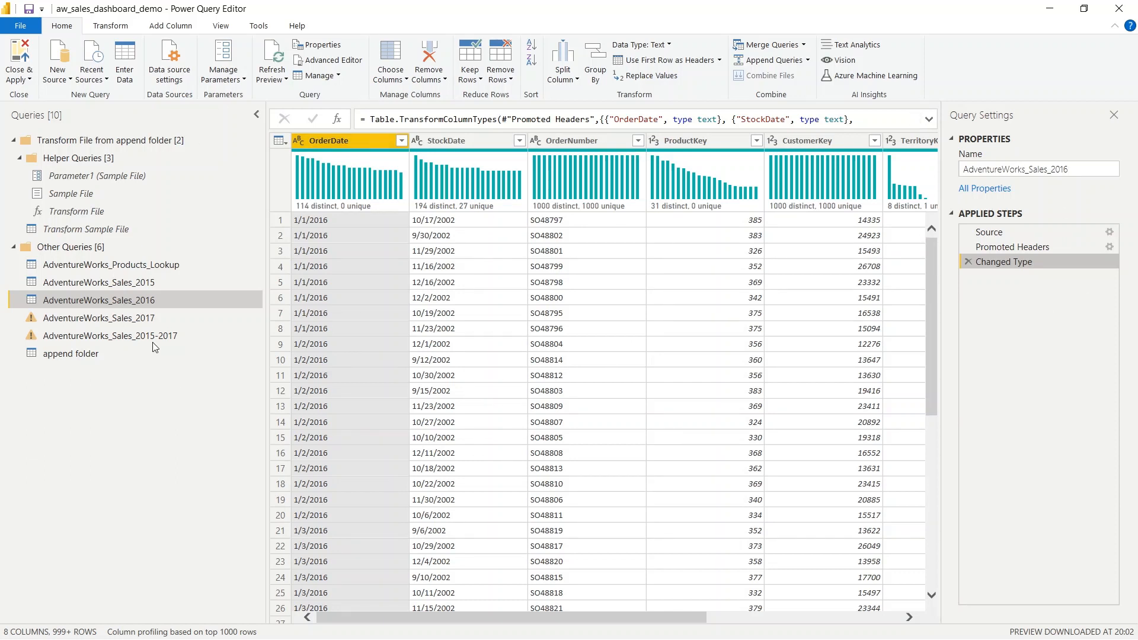
# - Check the two remaining broken queries, then choose AdventureWorks_Sales_2017 from the append folder as the file in the AdventureWorks_Sales_2017 query's Source settings
pyautogui.click(157, 318)
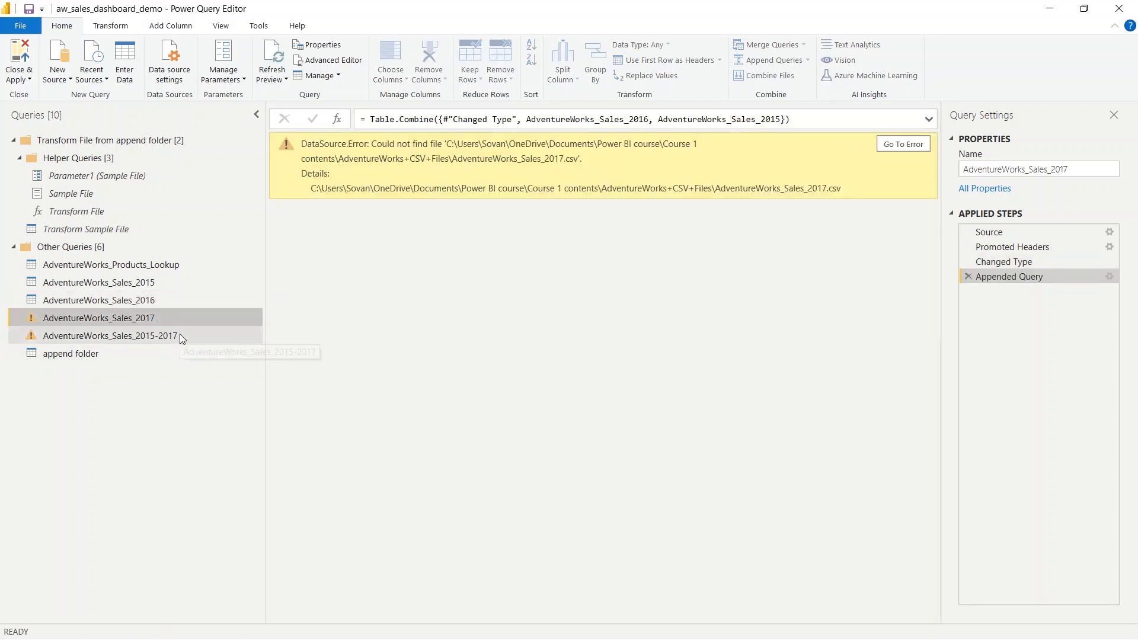
pyautogui.click(180, 336)
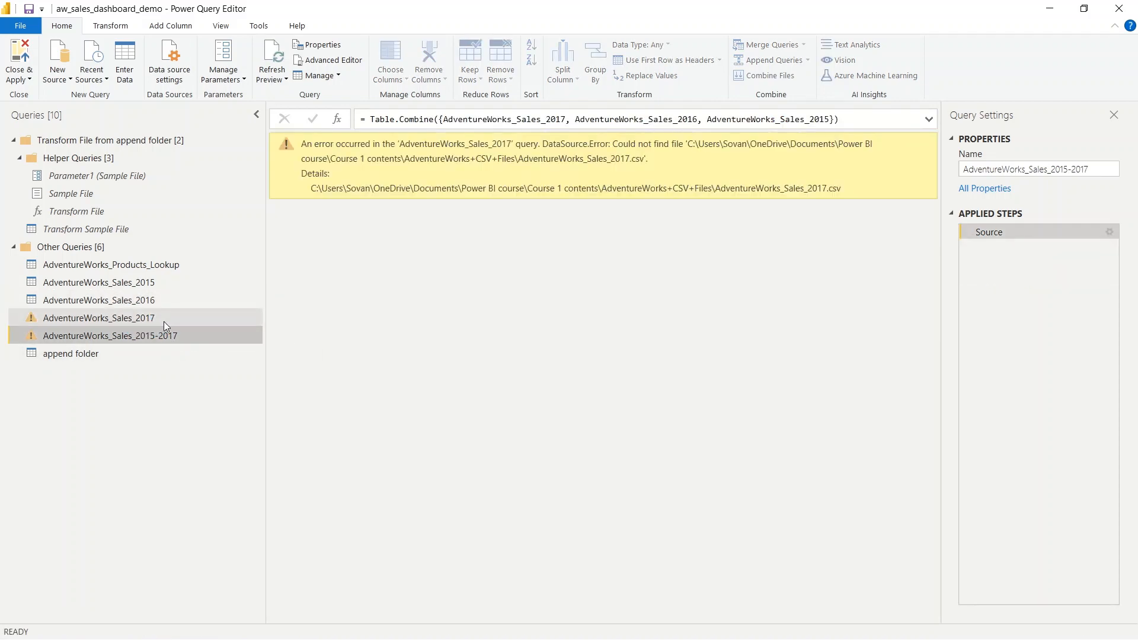
pyautogui.click(164, 322)
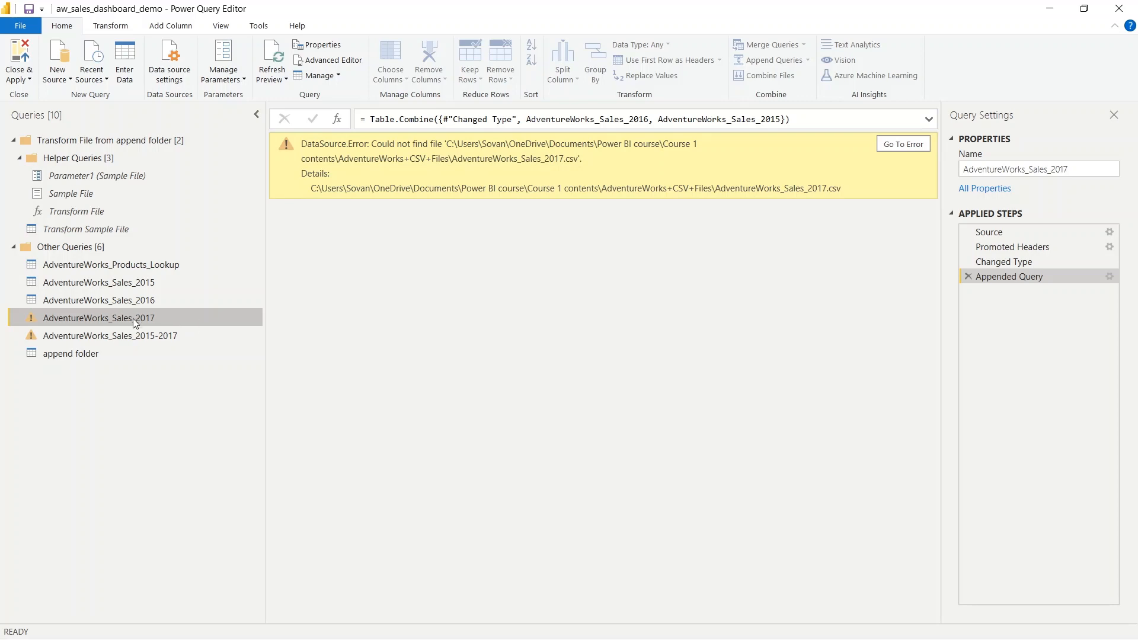
pyautogui.click(1099, 232)
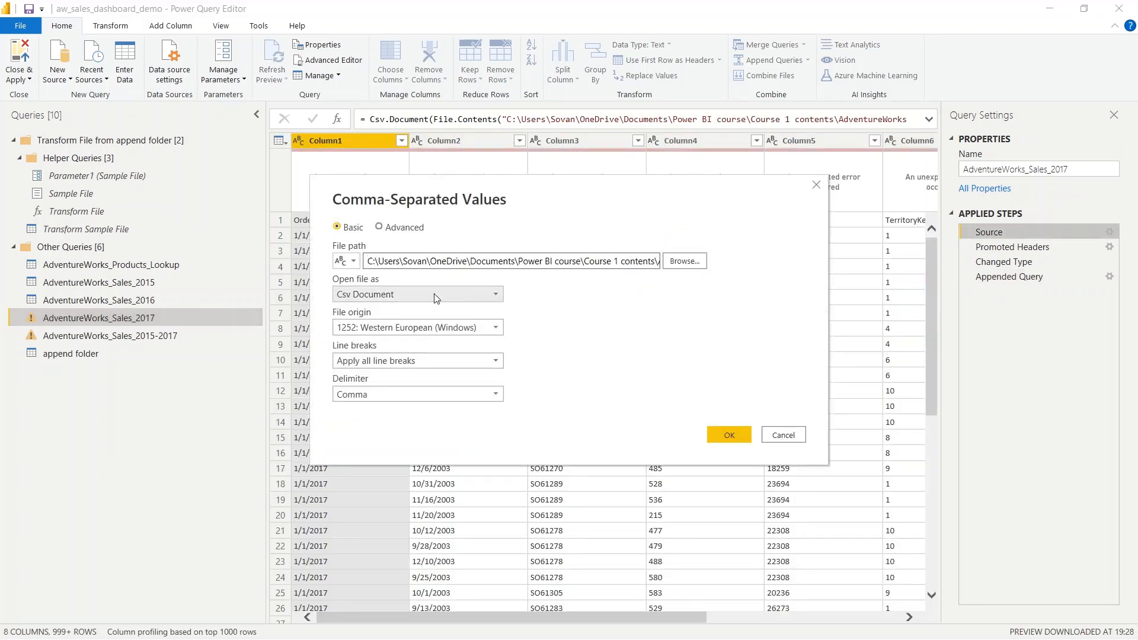
pyautogui.click(686, 262)
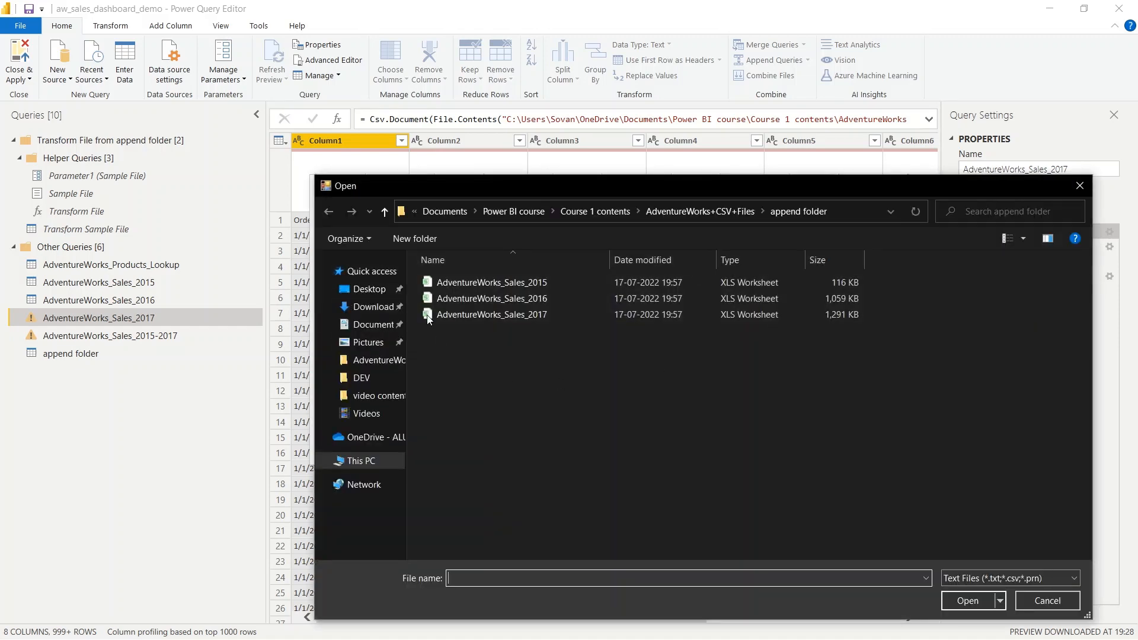
pyautogui.click(525, 308)
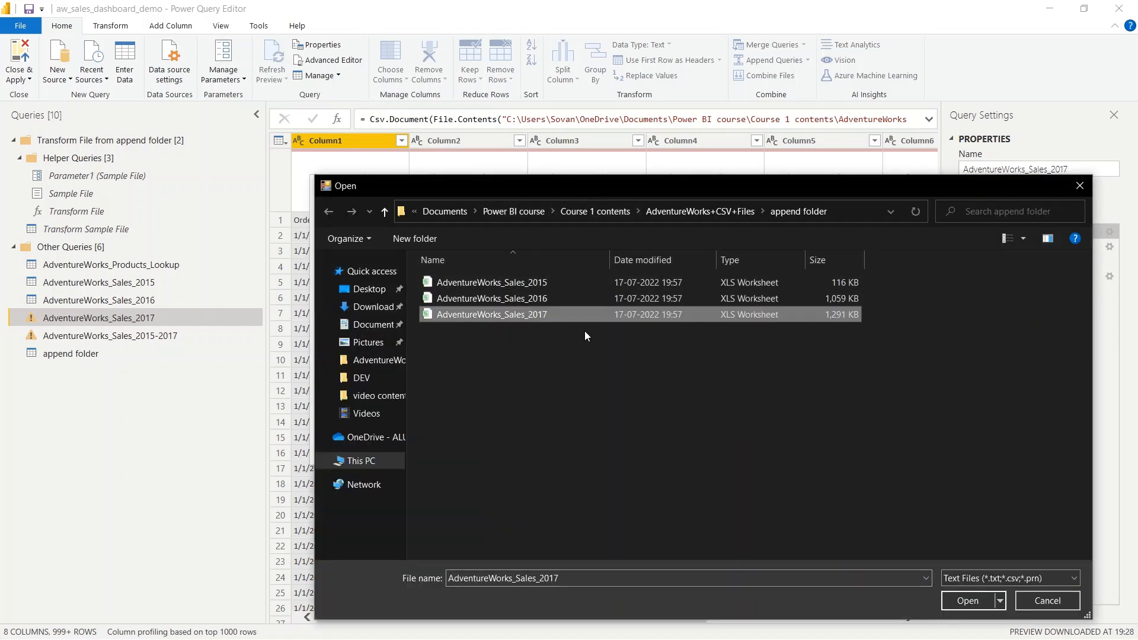
pyautogui.click(967, 601)
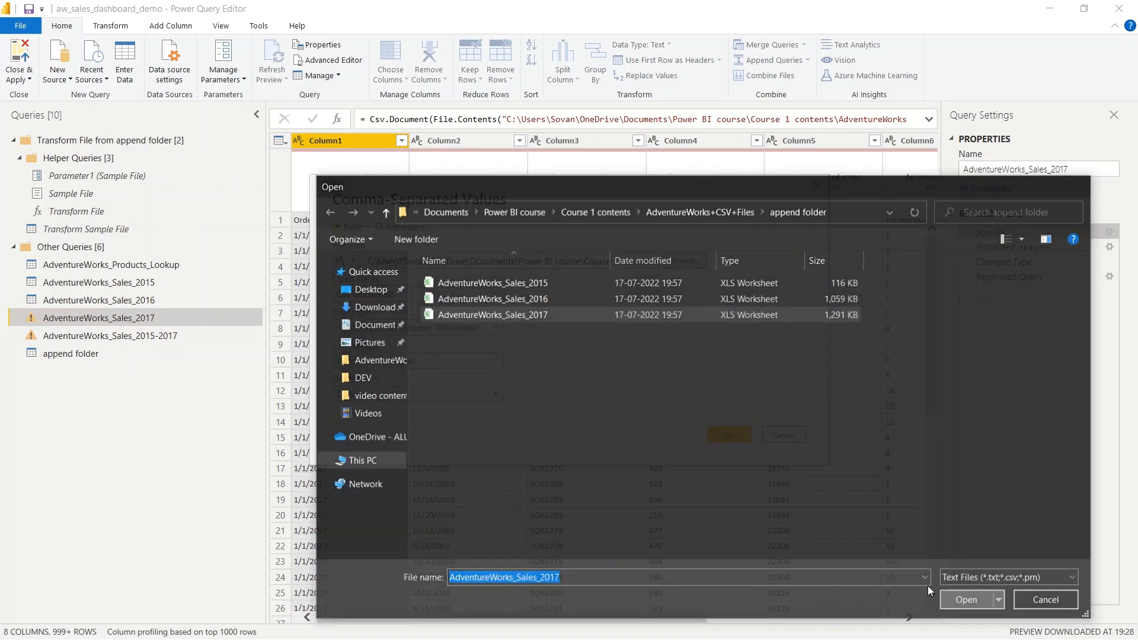
# - Apply the AdventureWorks_Sales_2017 source settings, refresh the preview, and display the query's Appended Query step
pyautogui.click(725, 436)
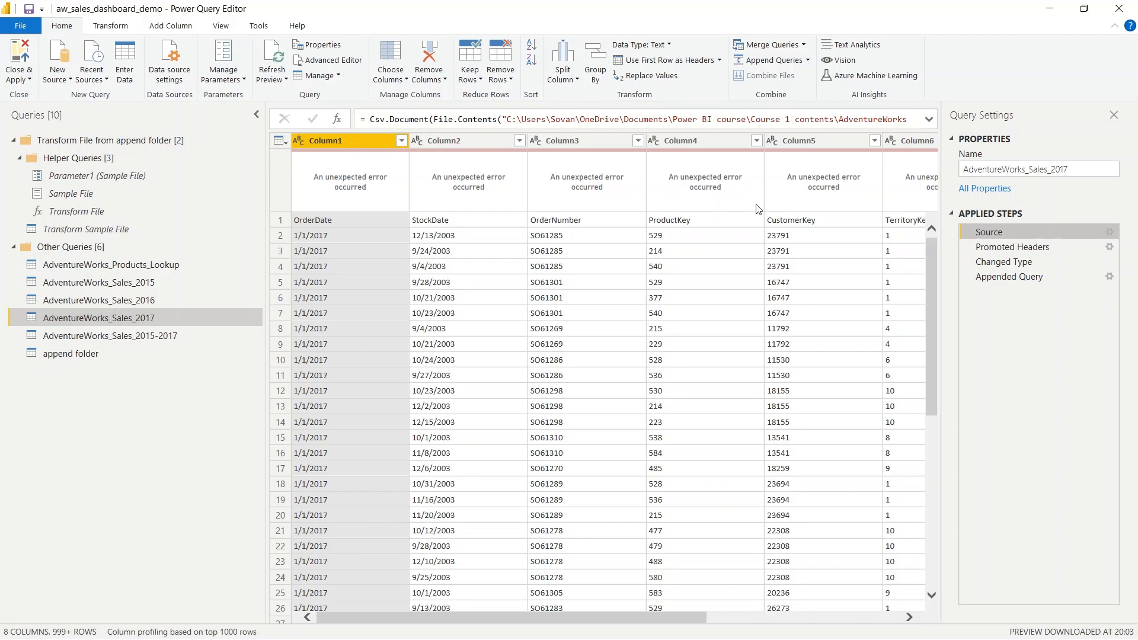
pyautogui.click(272, 50)
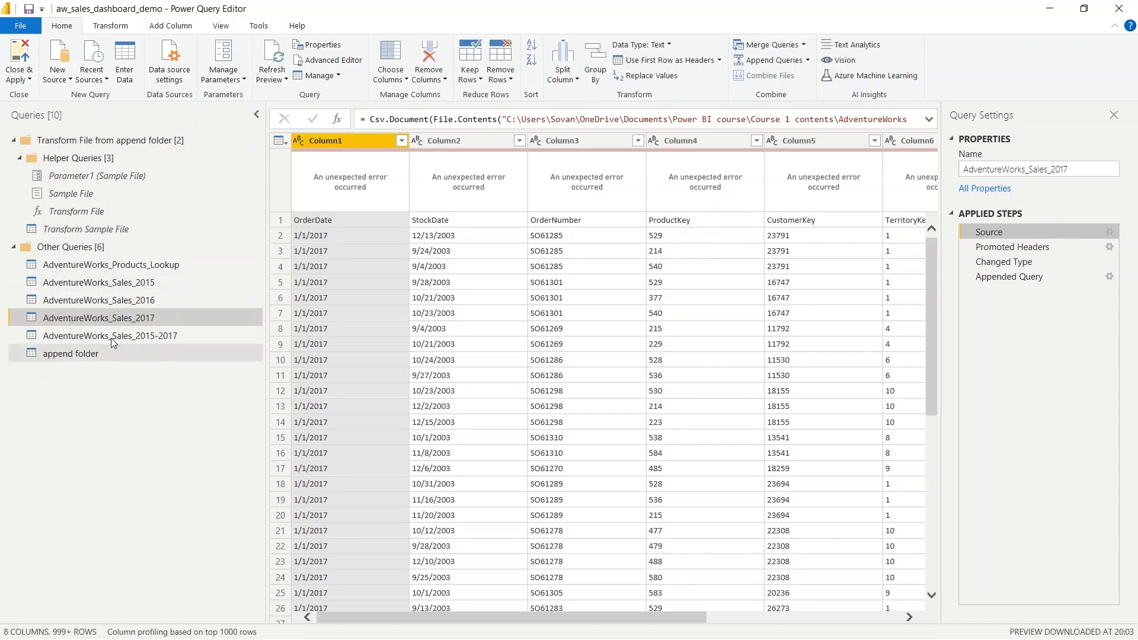
pyautogui.click(1014, 278)
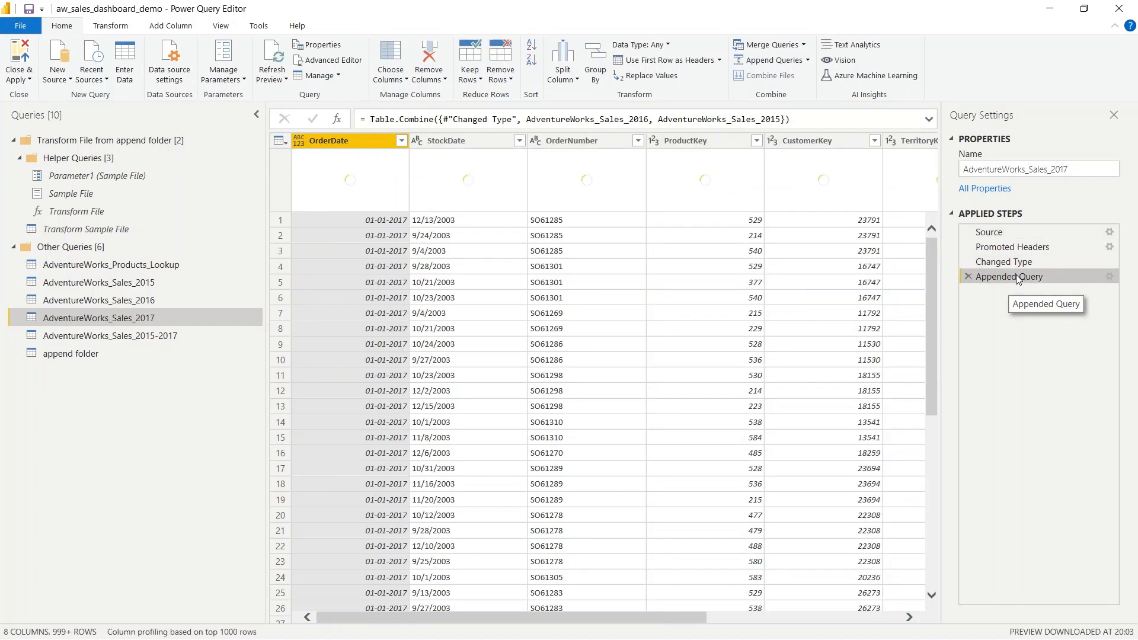